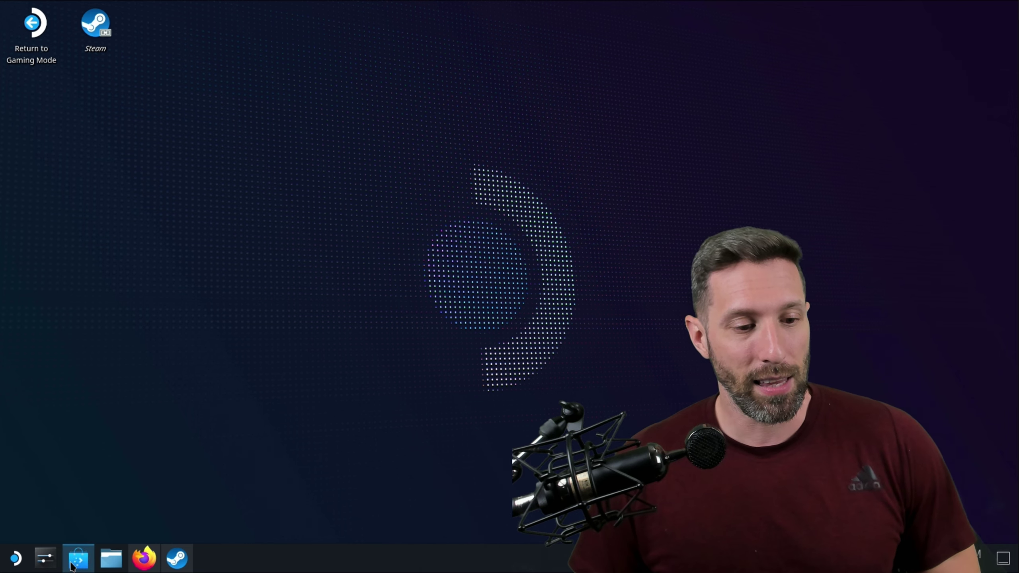
Open the Discover software center, search for "proton", and open the Protontricks page.
{"action": "left_click", "coordinate": [71, 566]}
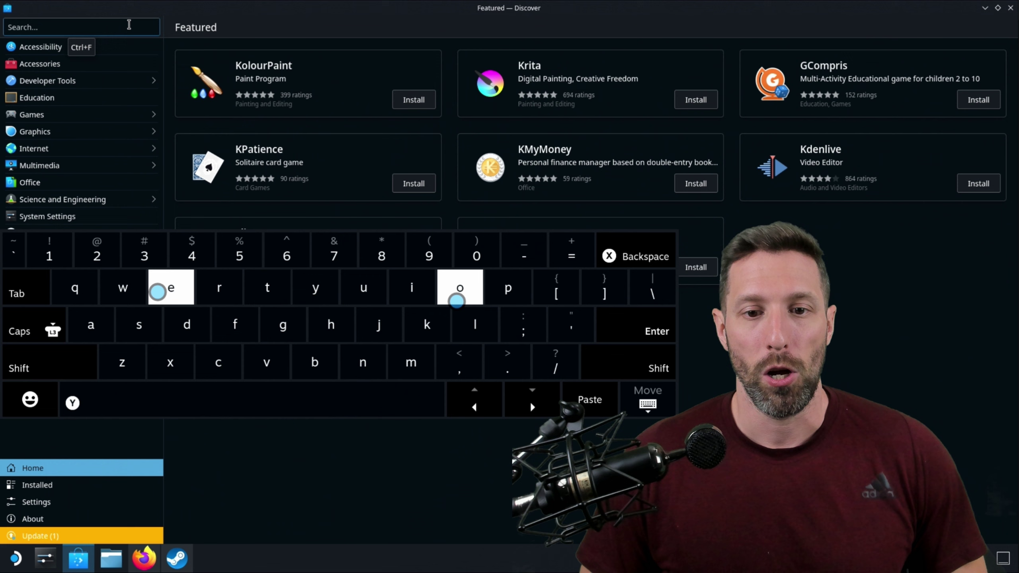
{"action": "type", "text": "o"}
{"action": "key", "text": "BackSpace"}
{"action": "type", "text": "p"}
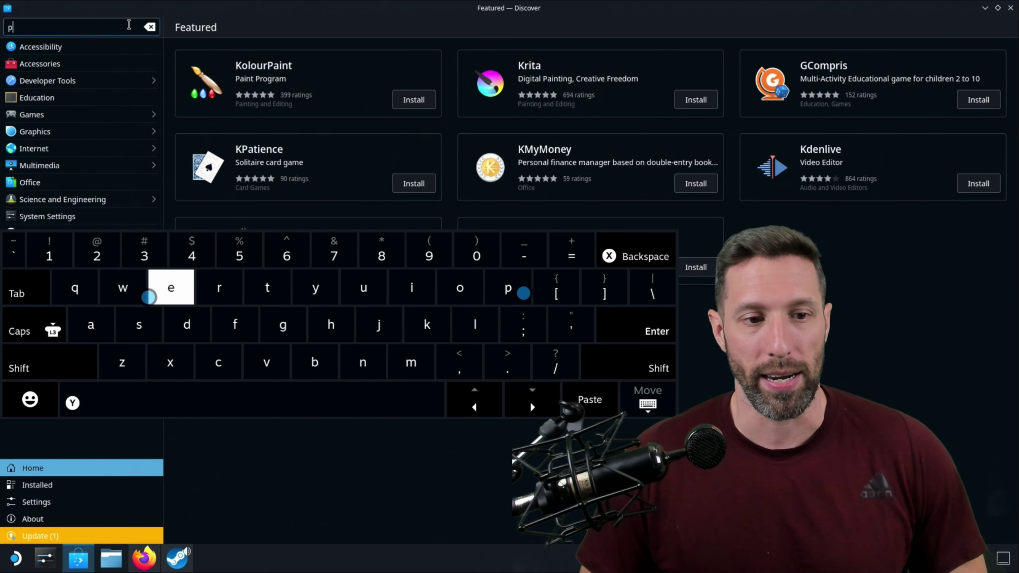
{"action": "type", "text": "roto"}
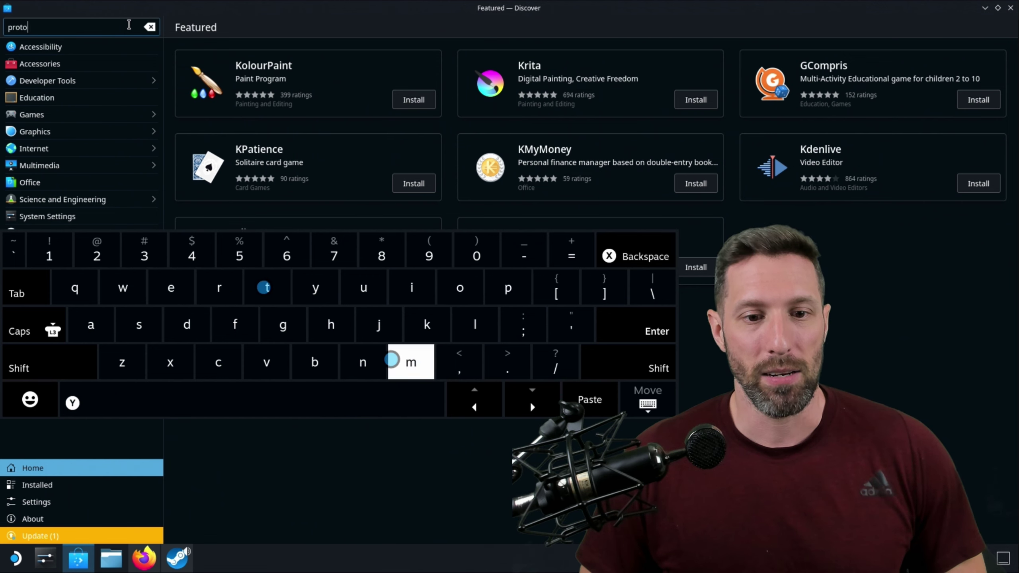
{"action": "type", "text": "n"}
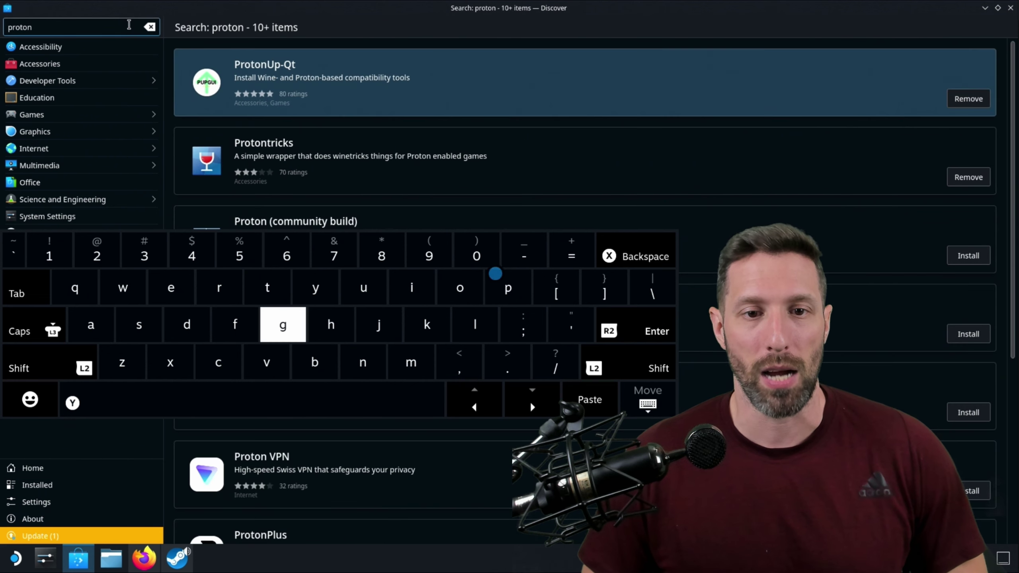
{"action": "key", "text": "Escape"}
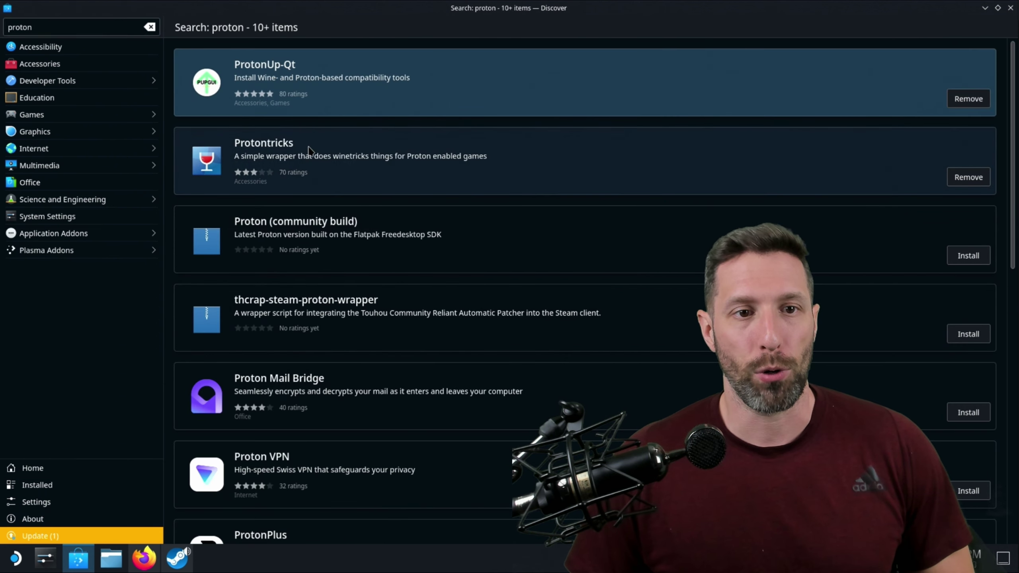
{"action": "left_click", "coordinate": [367, 179]}
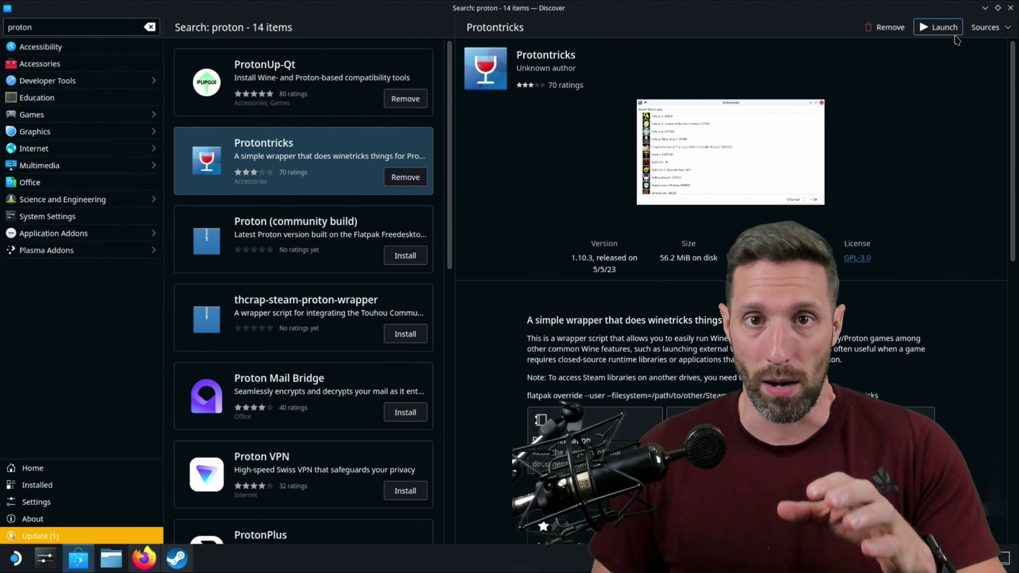
Replace the search with "flatseal" and open the Flatseal page.
{"action": "left_click", "coordinate": [149, 27]}
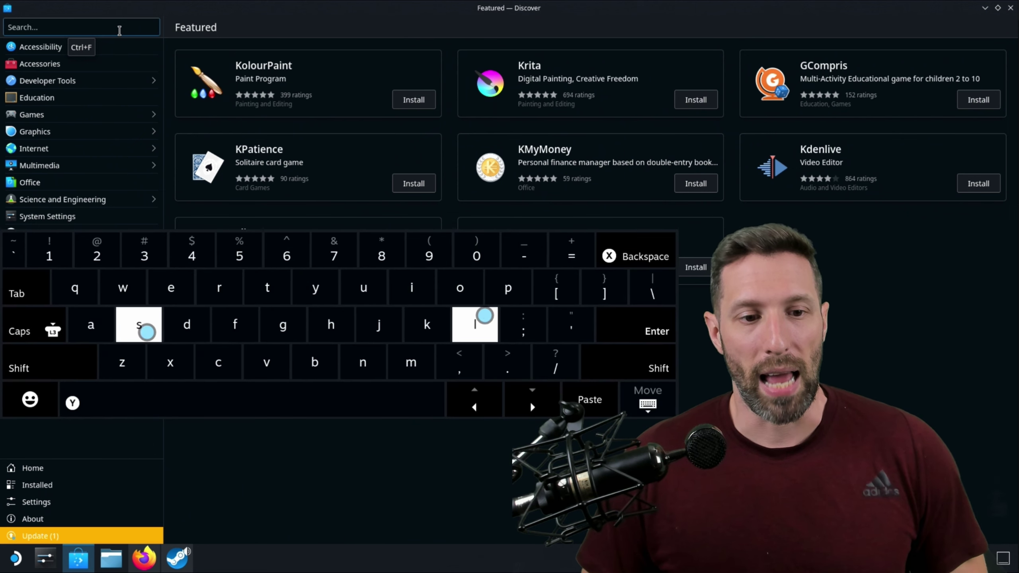
{"action": "type", "text": "flar"}
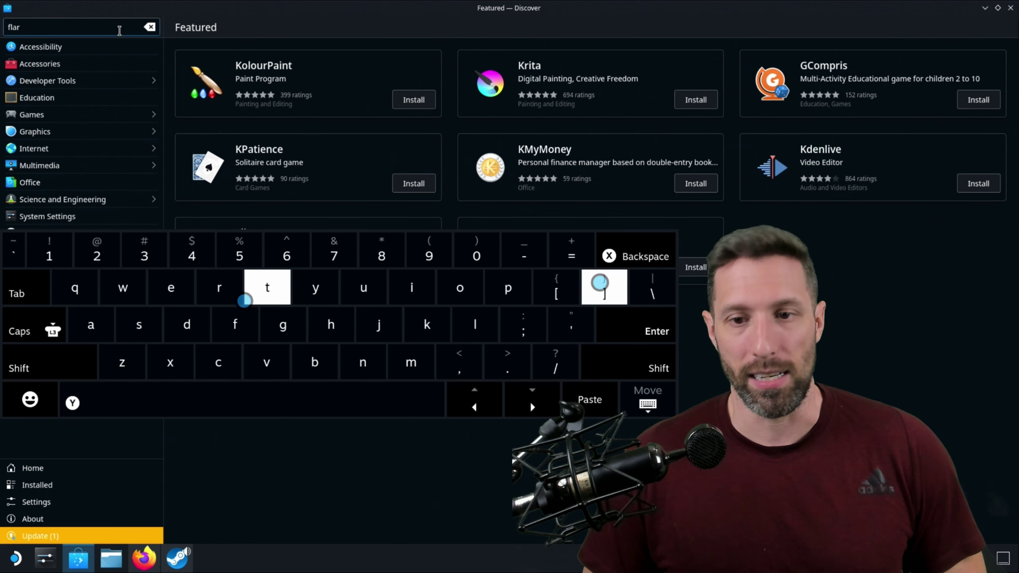
{"action": "key", "text": "BackSpace"}
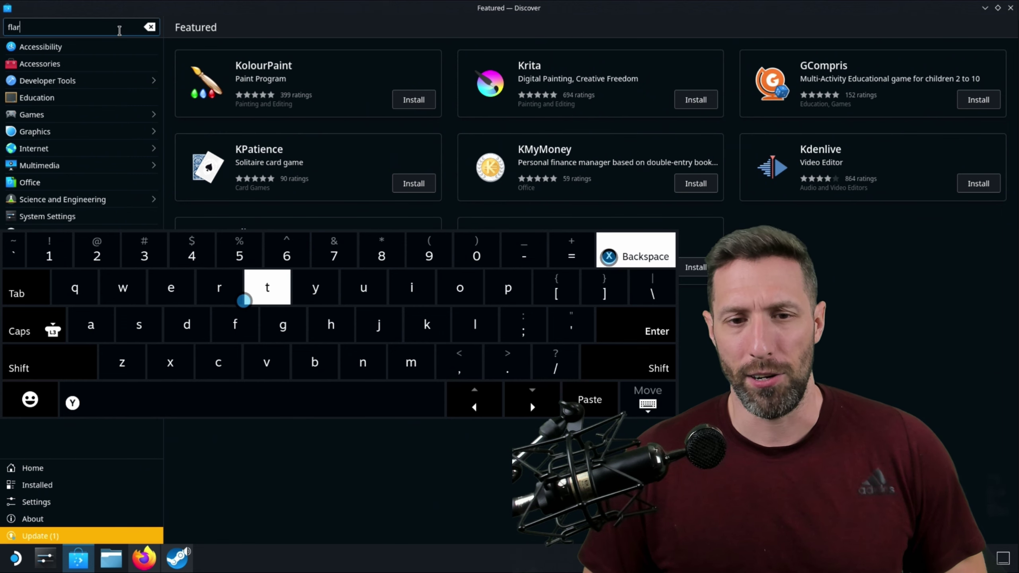
{"action": "type", "text": "tseal"}
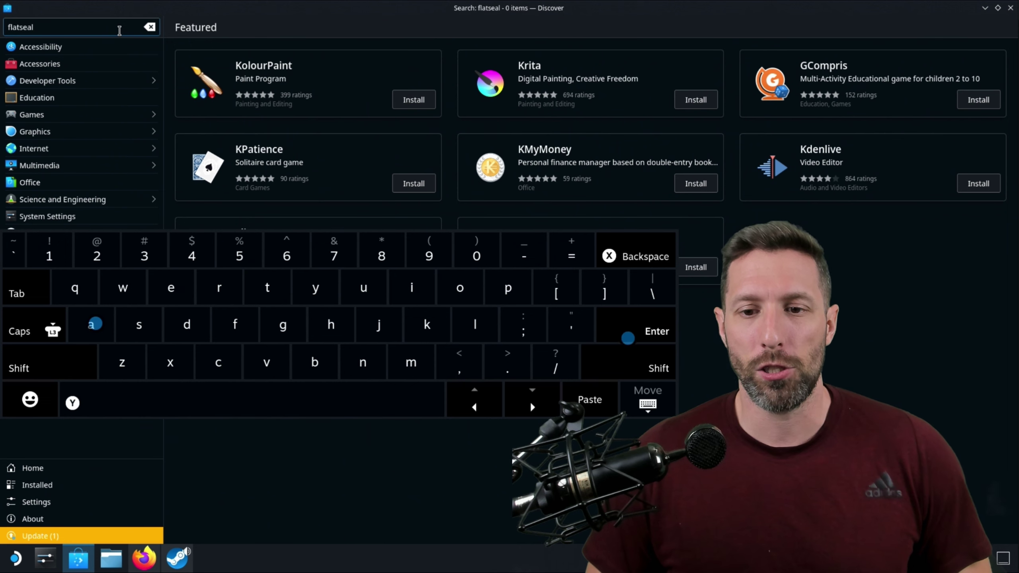
{"action": "key", "text": "Return"}
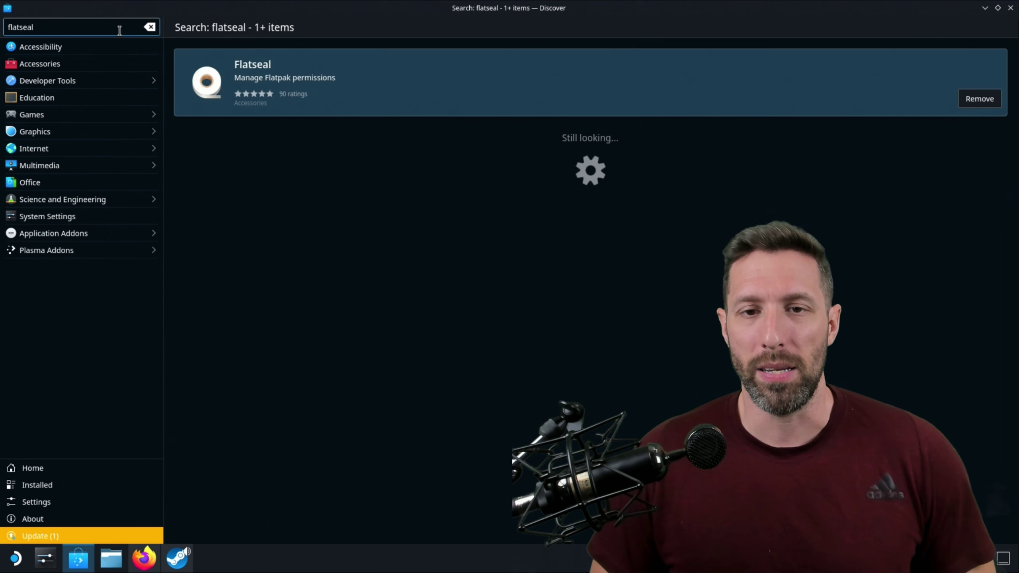
{"action": "left_click", "coordinate": [355, 101]}
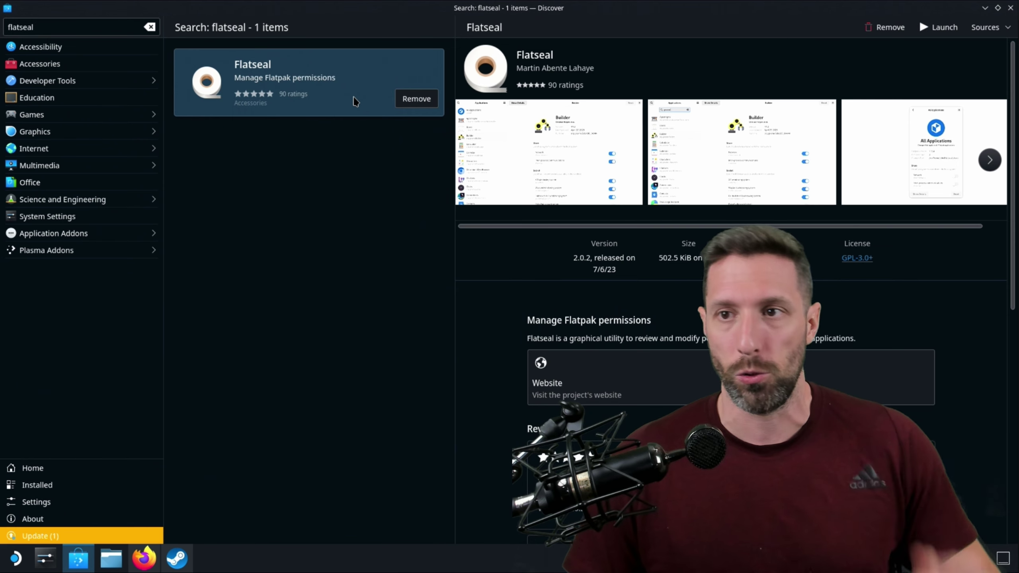
Launch Flatseal and maximize its window.
{"action": "left_click", "coordinate": [936, 34]}
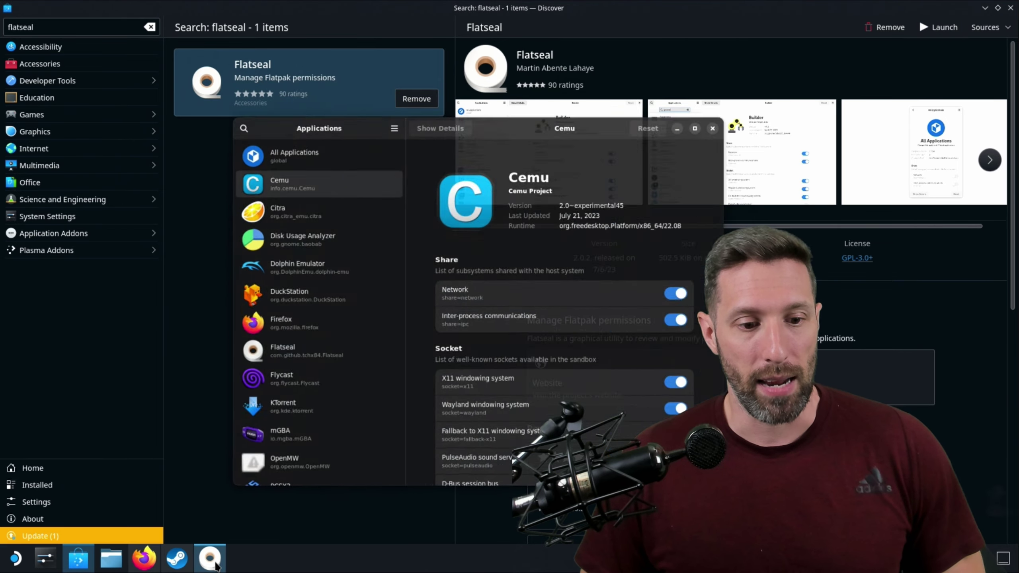
{"action": "left_click", "coordinate": [210, 562]}
{"action": "left_click", "coordinate": [212, 567]}
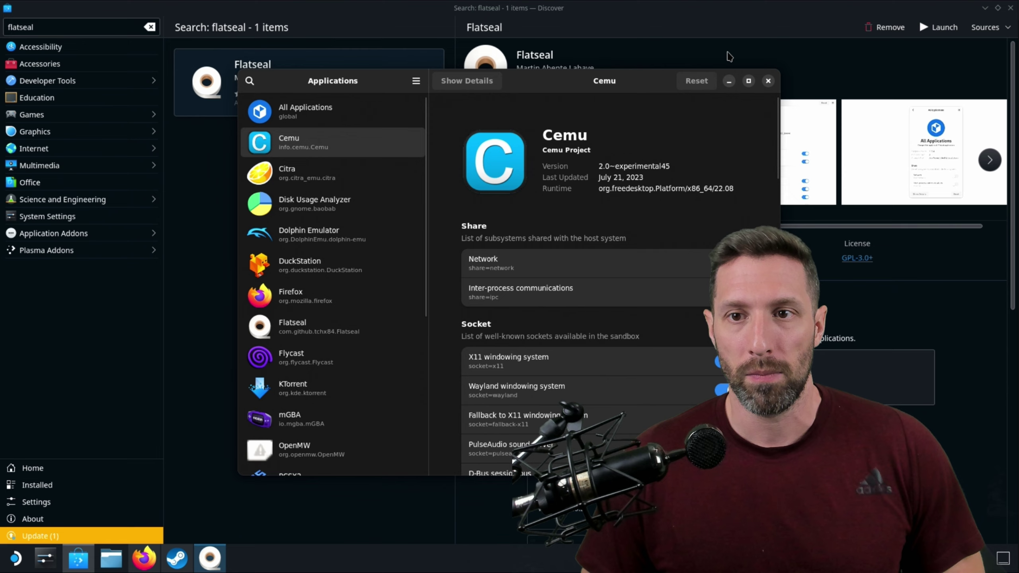
{"action": "left_click", "coordinate": [749, 82]}
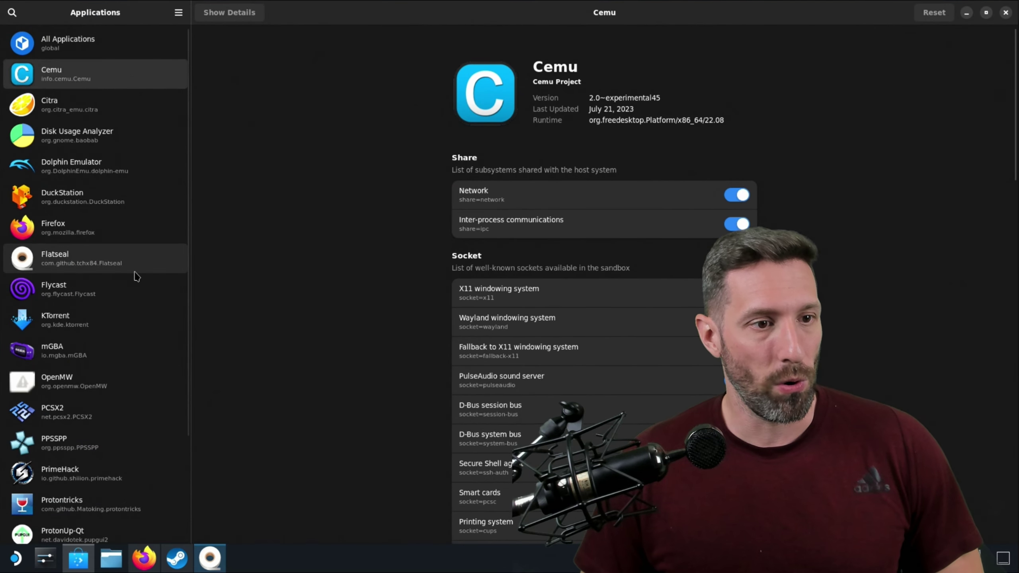
Enable Controller Area Network bus access for Protontricks in Flatseal and review its filesystem permissions.
{"action": "scroll", "coordinate": [136, 276], "scroll_direction": "down", "scroll_amount": 3}
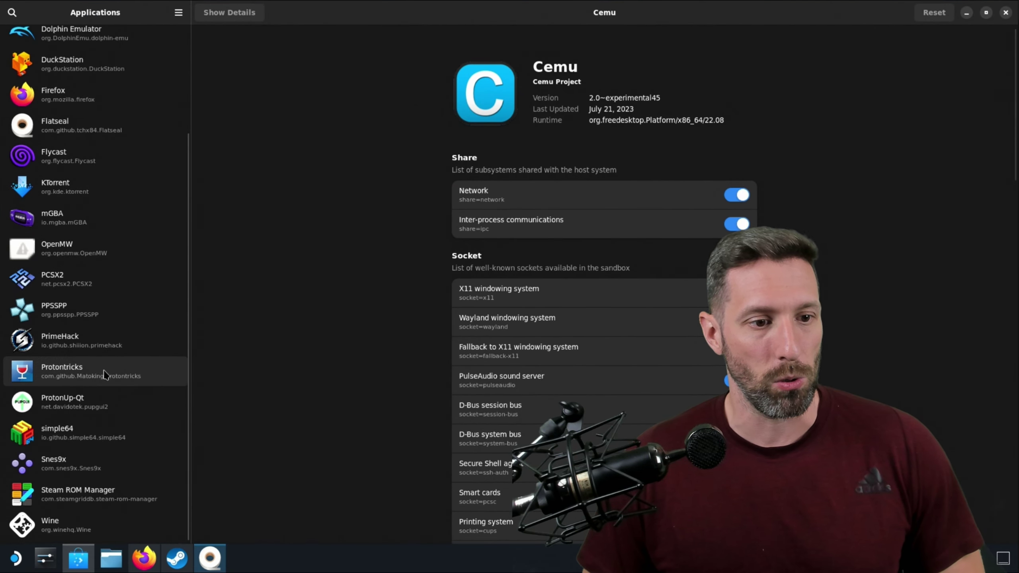
{"action": "left_click", "coordinate": [103, 368]}
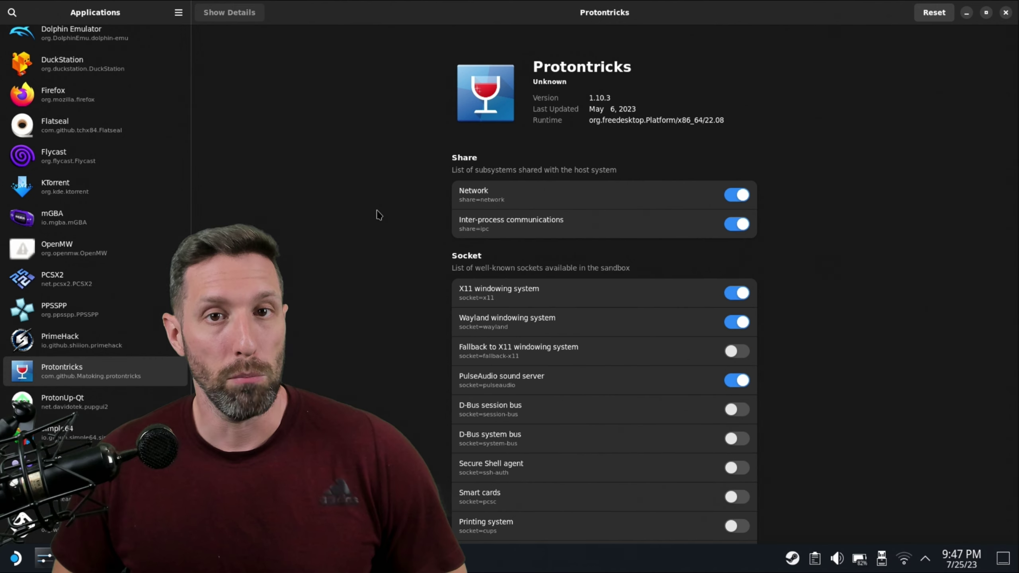
{"action": "scroll", "coordinate": [379, 215], "scroll_direction": "down", "scroll_amount": 10}
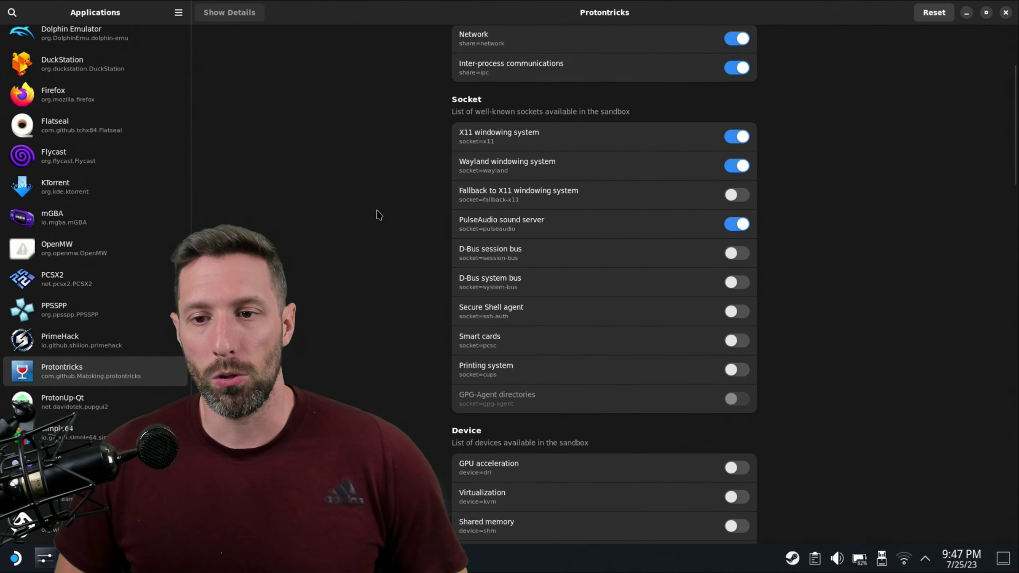
{"action": "scroll", "coordinate": [379, 215], "scroll_direction": "down", "scroll_amount": 2}
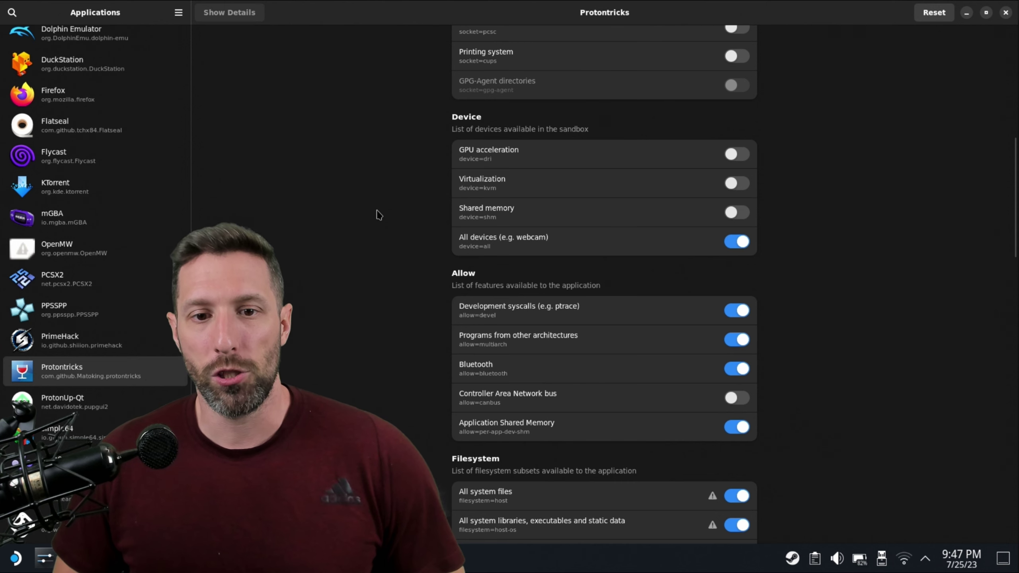
{"action": "scroll", "coordinate": [379, 216], "scroll_direction": "down", "scroll_amount": 2}
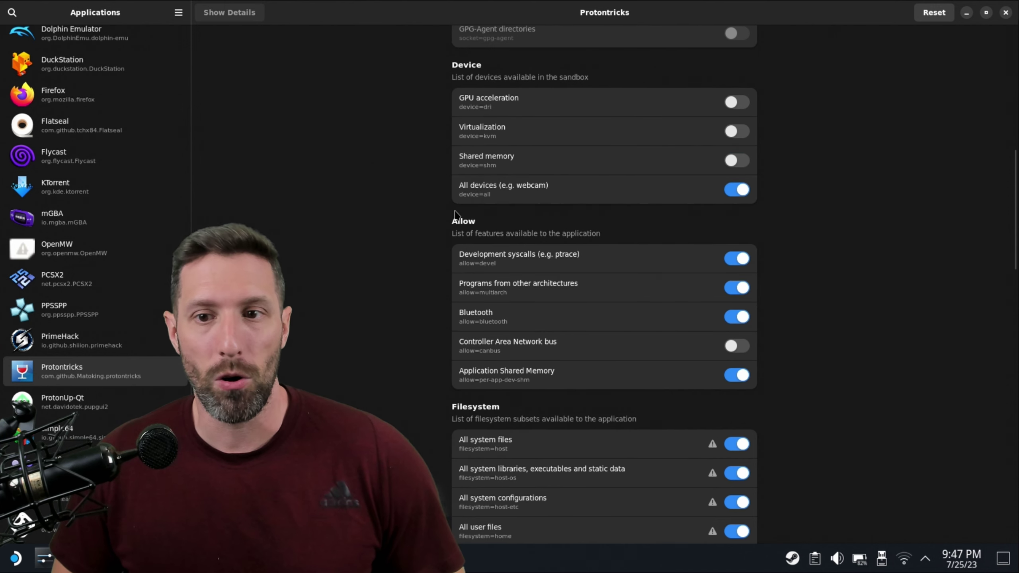
{"action": "left_click", "coordinate": [744, 346]}
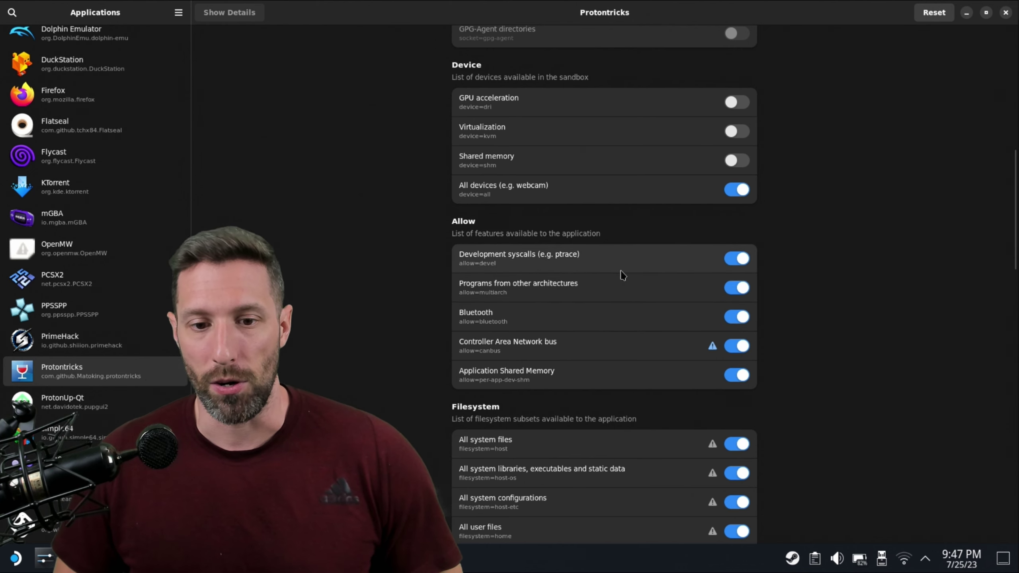
{"action": "scroll", "coordinate": [673, 279], "scroll_direction": "down", "scroll_amount": 5}
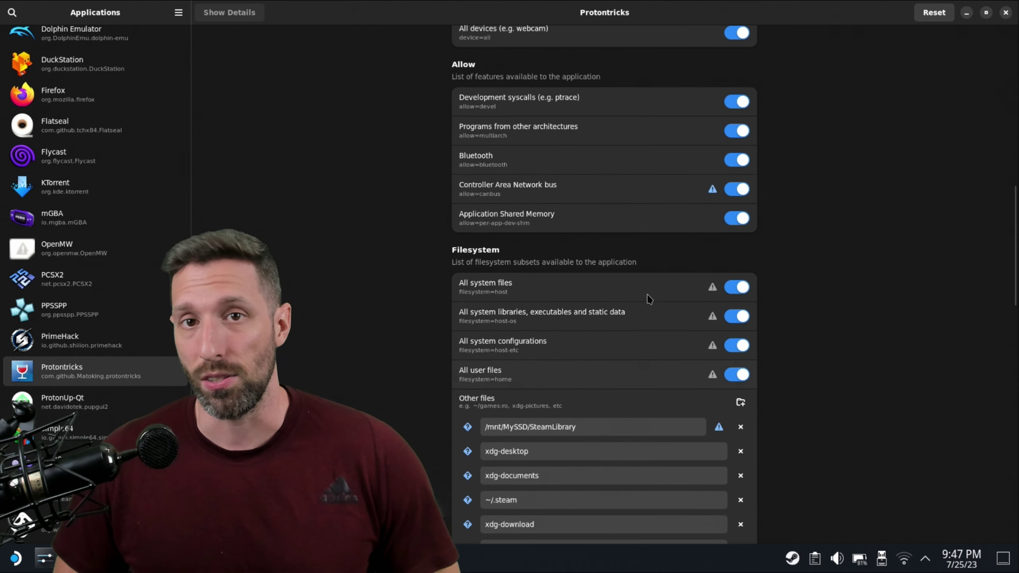
{"action": "scroll", "coordinate": [652, 373], "scroll_direction": "down", "scroll_amount": 3}
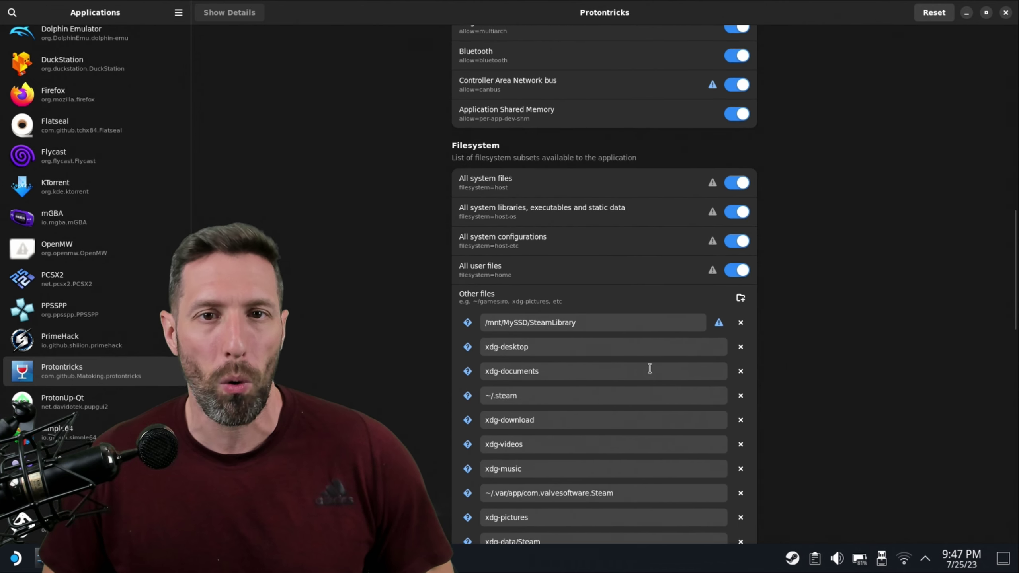
{"action": "scroll", "coordinate": [650, 368], "scroll_direction": "up", "scroll_amount": 5}
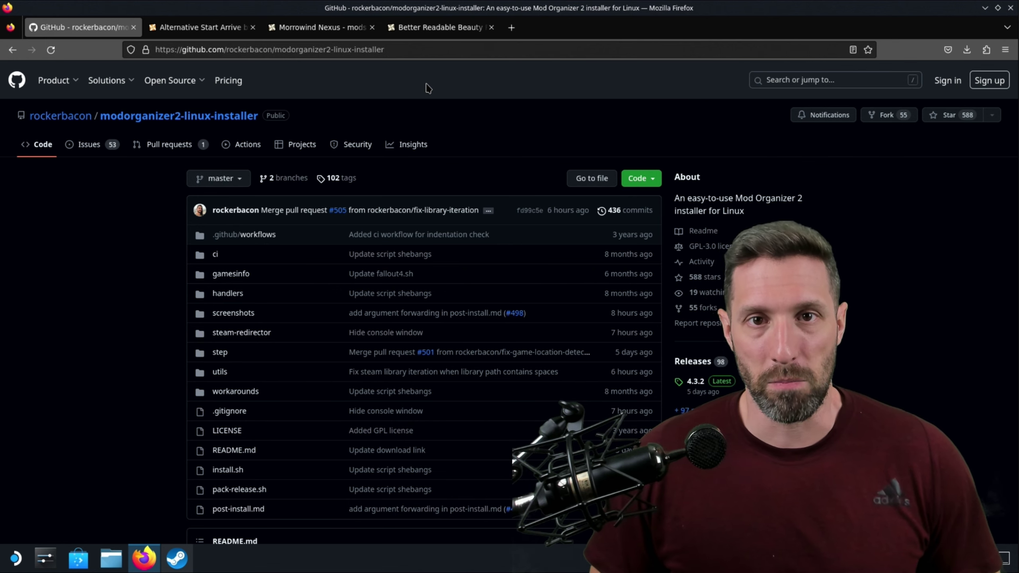
In Firefox, look through the modorganizer2-linux-installer repository and its 4.3.2 release on GitHub down to the assets.
{"action": "scroll", "coordinate": [427, 88], "scroll_direction": "down", "scroll_amount": 7}
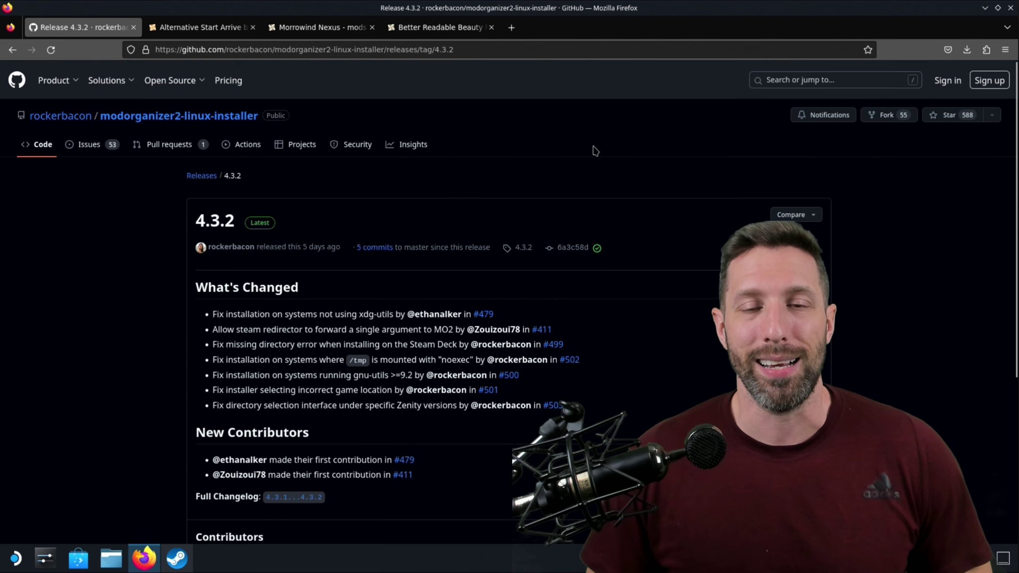
{"action": "scroll", "coordinate": [595, 151], "scroll_direction": "down", "scroll_amount": 5}
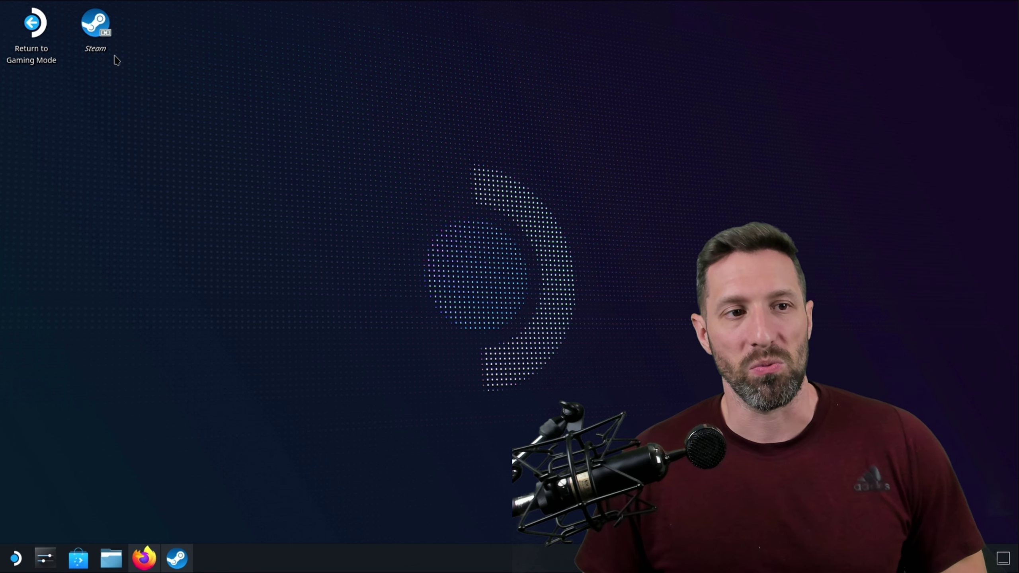
In Steam, view the Installed Files properties of The Elder Scrolls IV: Oblivion.
{"action": "left_click", "coordinate": [113, 54]}
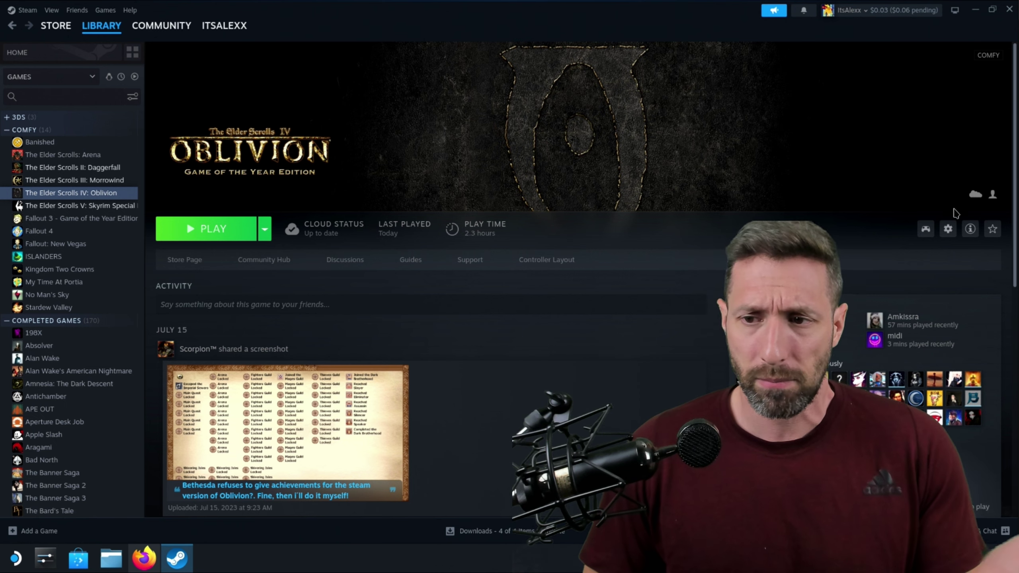
{"action": "left_click", "coordinate": [949, 232]}
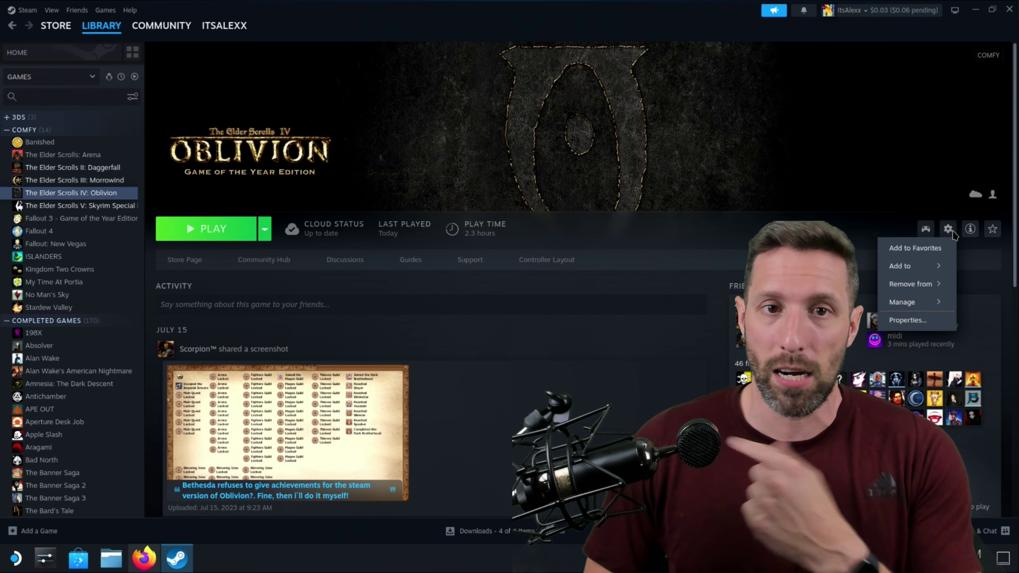
{"action": "left_click", "coordinate": [906, 321]}
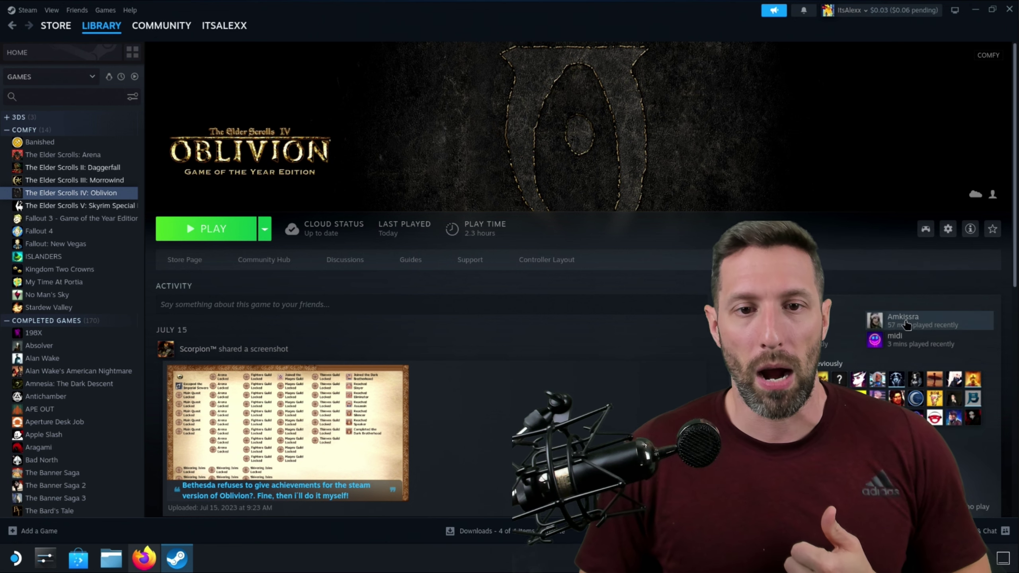
{"action": "left_click_drag", "start_coordinate": [473, 116], "coordinate": [263, 102]}
{"action": "left_click", "coordinate": [74, 227]}
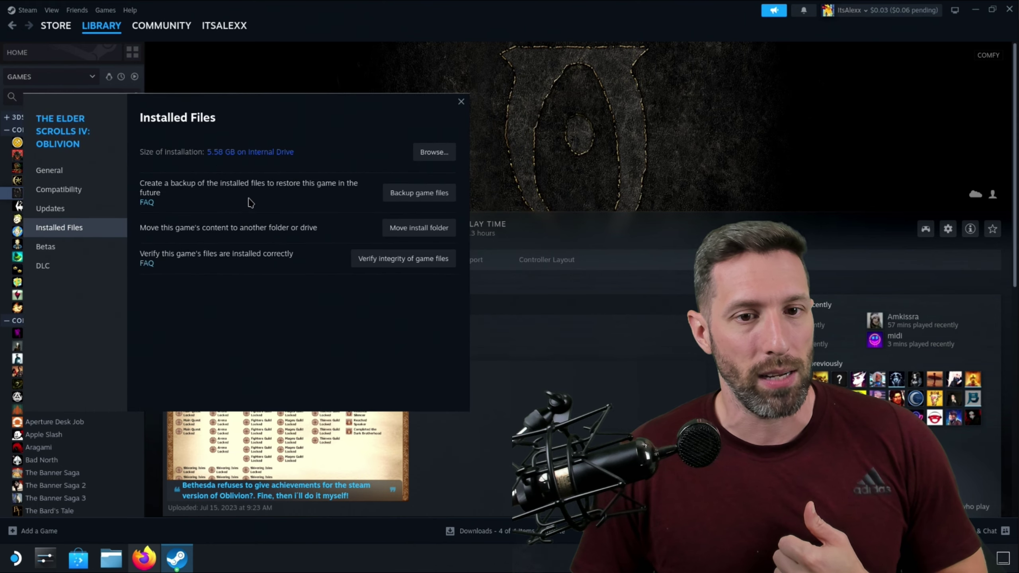
Check the target drive offered for moving Oblivion's install folder, then cancel the move and close the game's properties.
{"action": "left_click", "coordinate": [418, 229]}
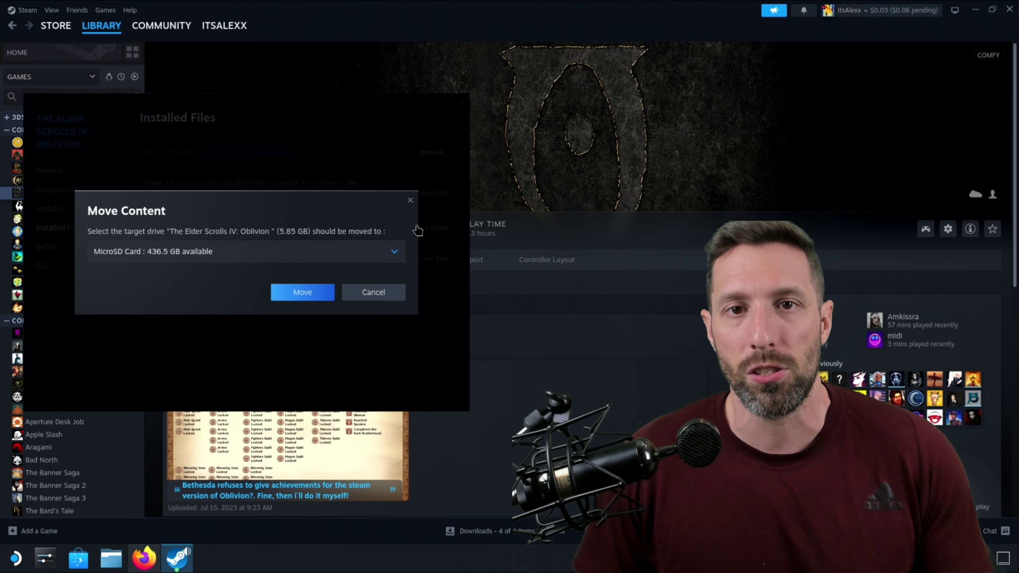
{"action": "left_click", "coordinate": [388, 293]}
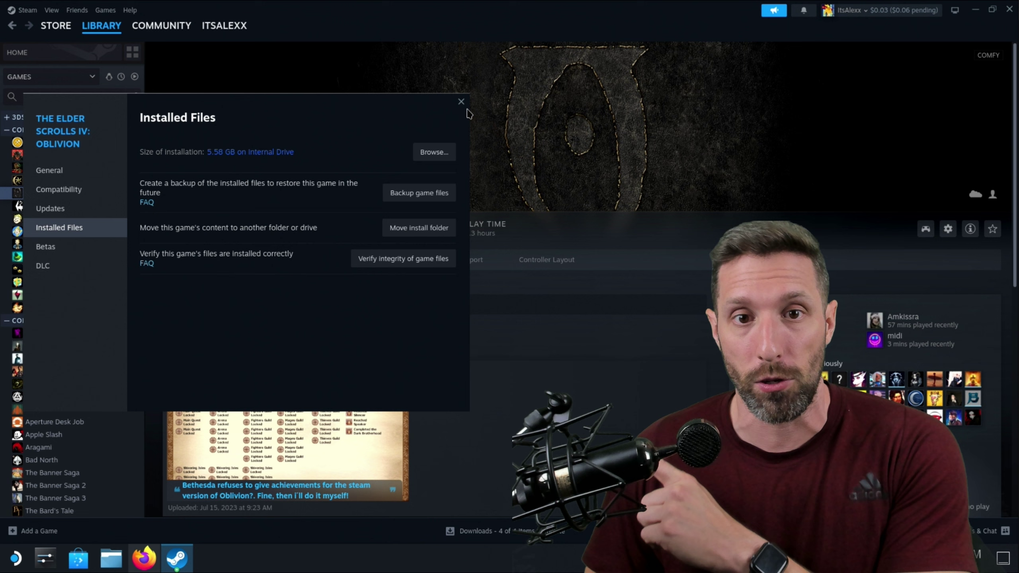
{"action": "left_click", "coordinate": [462, 102]}
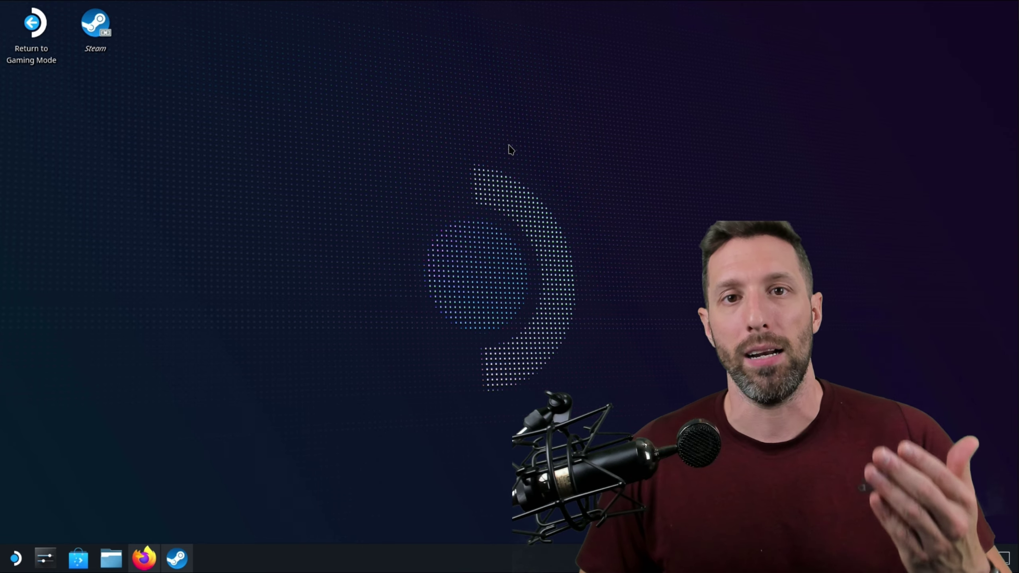
Switch to Firefox and show the Alternative Start Arrive by Ship mod page on Nexus Mods.
{"action": "left_click", "coordinate": [159, 555]}
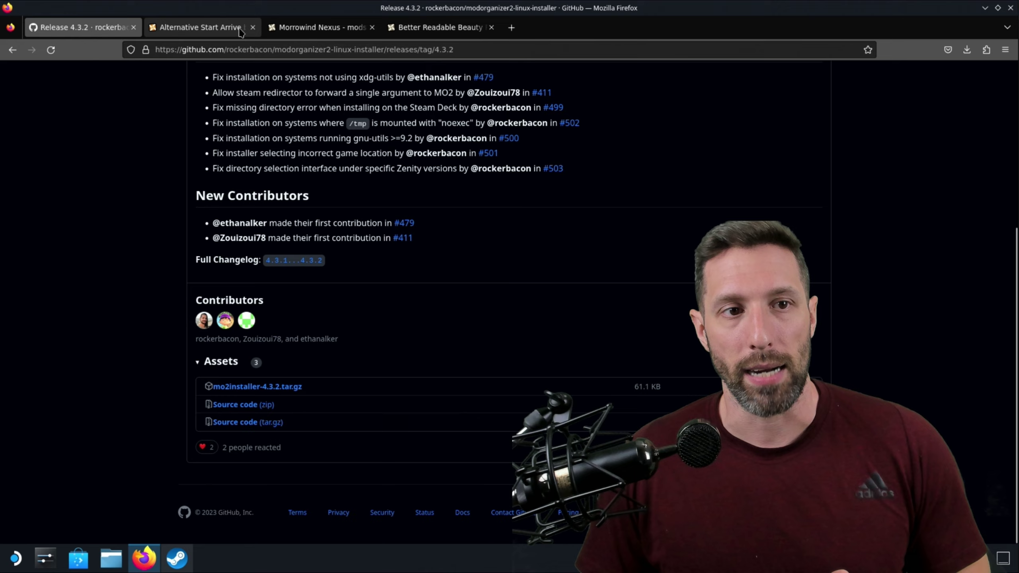
{"action": "left_click", "coordinate": [240, 29]}
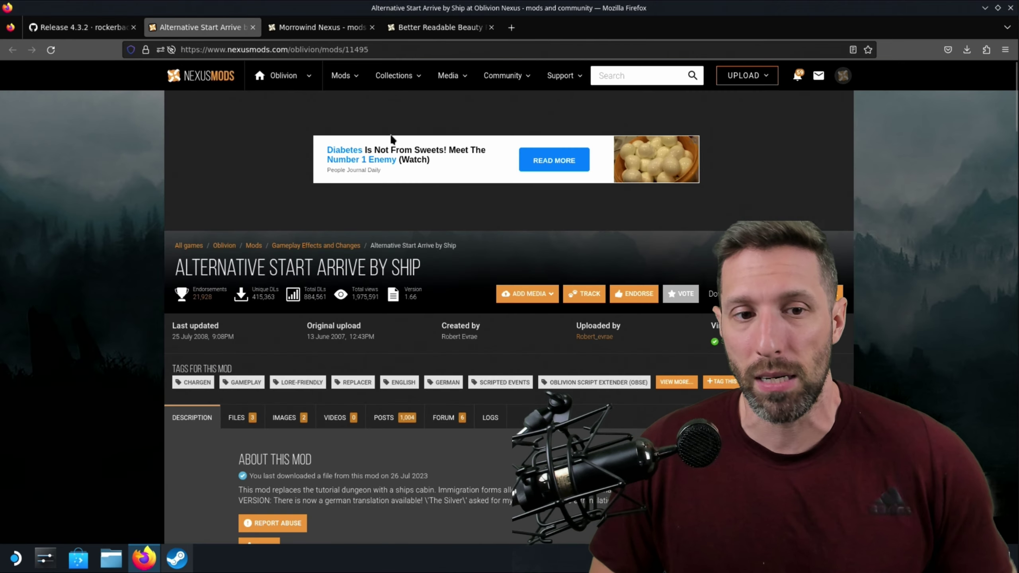
Download the Alternative Start V1-66 file manually with the slow download option, then close Firefox.
{"action": "scroll", "coordinate": [269, 154], "scroll_direction": "down", "scroll_amount": 2}
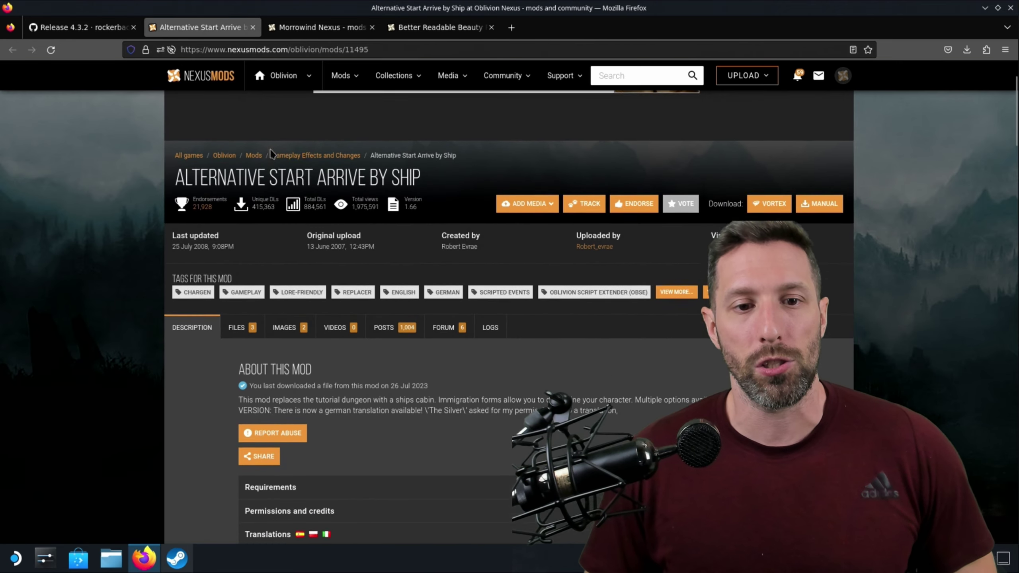
{"action": "scroll", "coordinate": [269, 154], "scroll_direction": "down", "scroll_amount": 1}
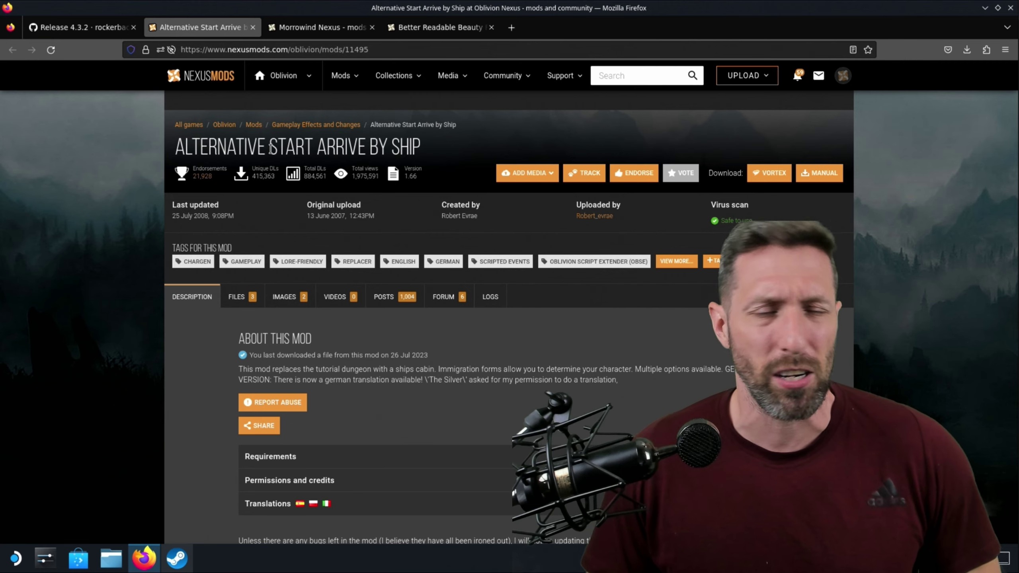
{"action": "scroll", "coordinate": [270, 149], "scroll_direction": "down", "scroll_amount": 10}
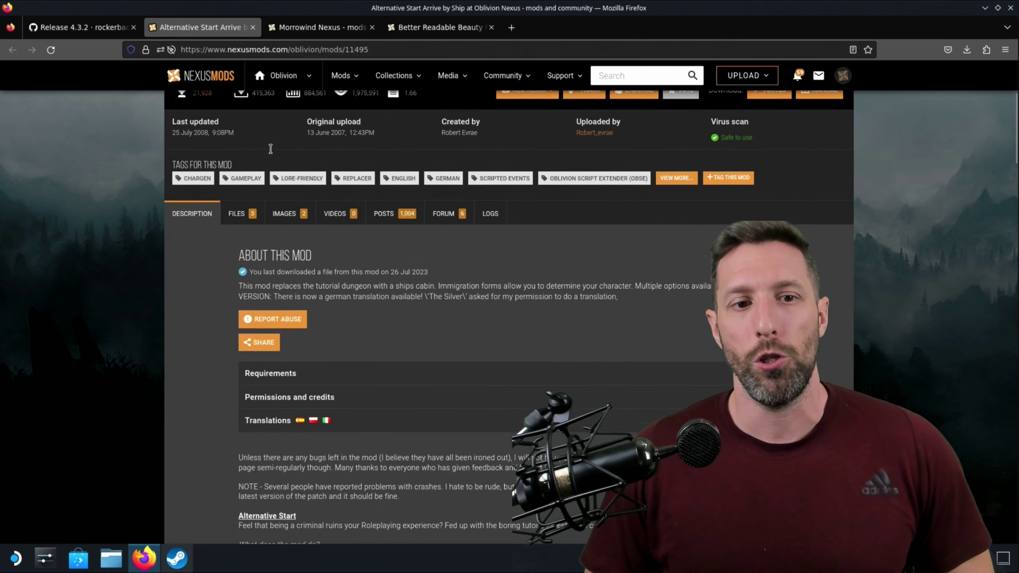
{"action": "scroll", "coordinate": [271, 154], "scroll_direction": "up", "scroll_amount": 6}
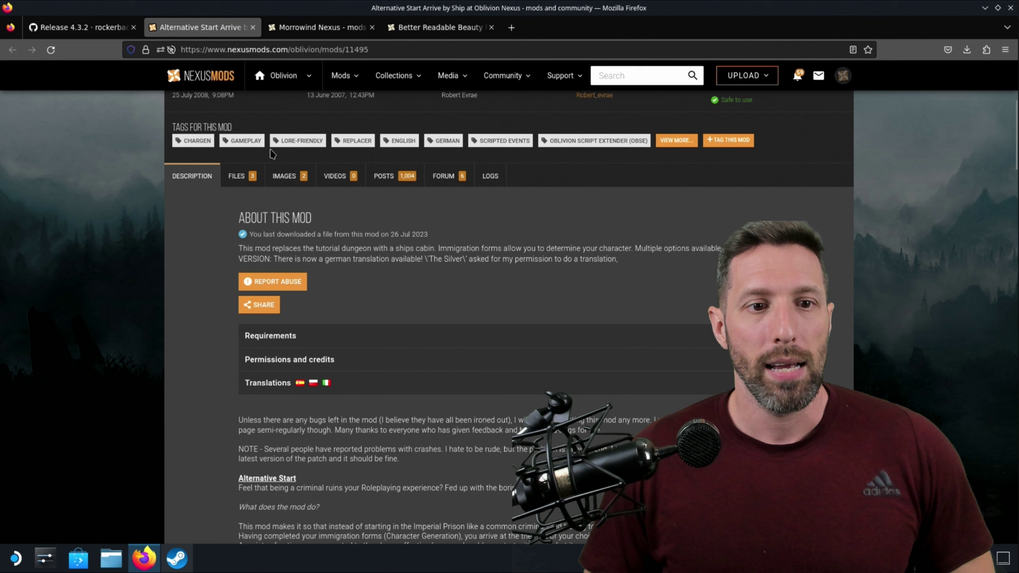
{"action": "left_click", "coordinate": [240, 176]}
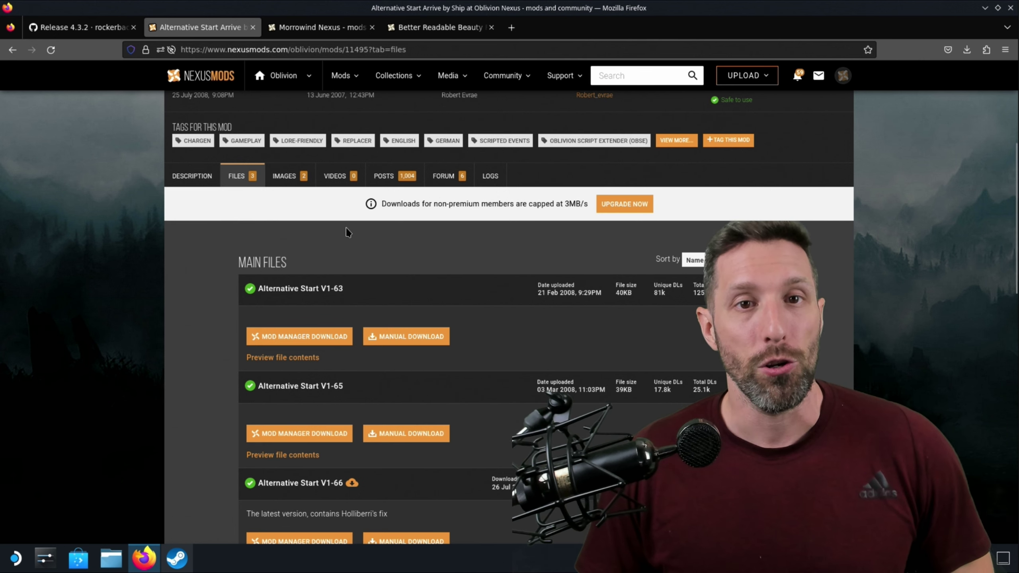
{"action": "scroll", "coordinate": [345, 228], "scroll_direction": "down", "scroll_amount": 2}
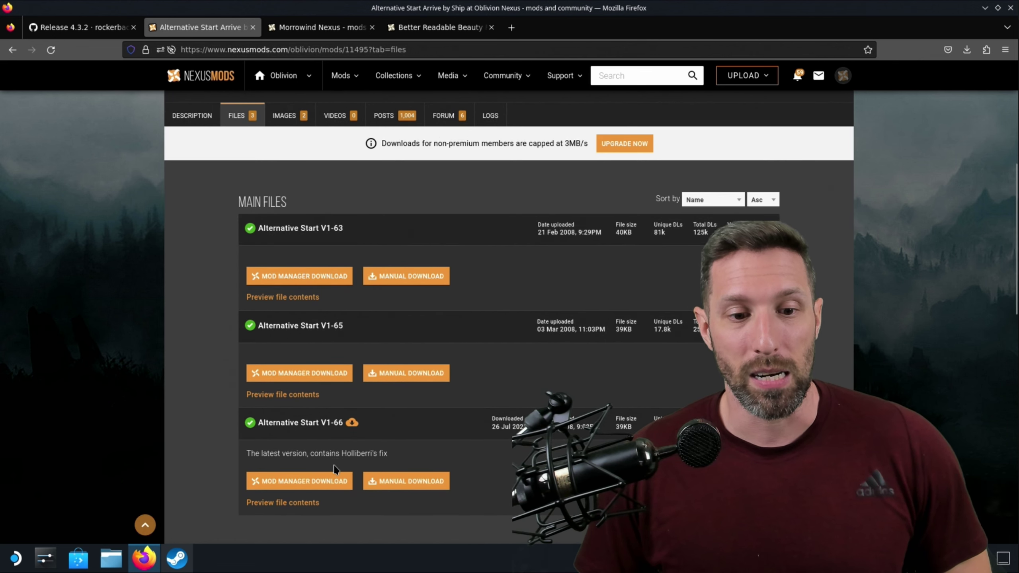
{"action": "scroll", "coordinate": [449, 456], "scroll_direction": "down", "scroll_amount": 4}
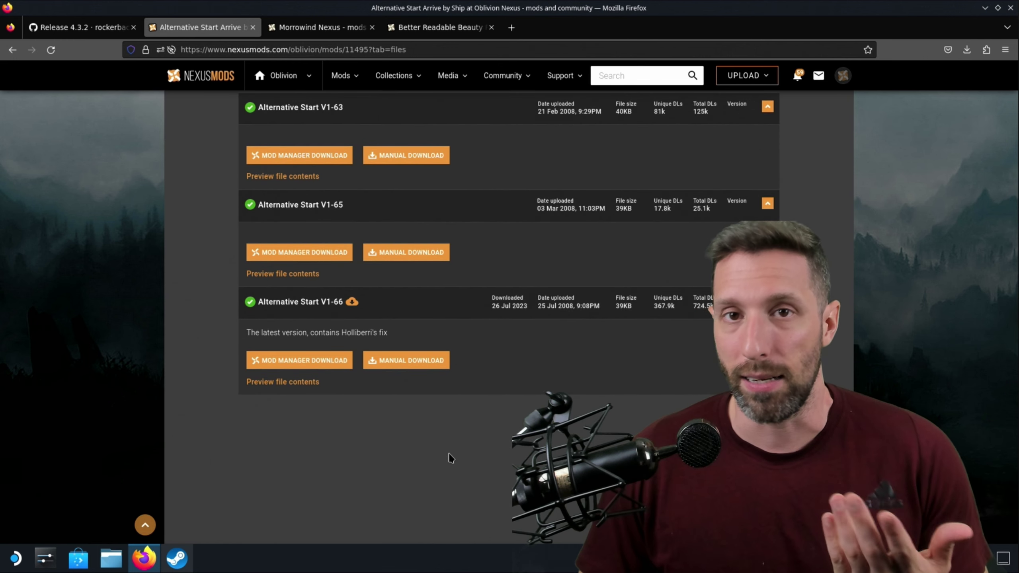
{"action": "left_click", "coordinate": [401, 361]}
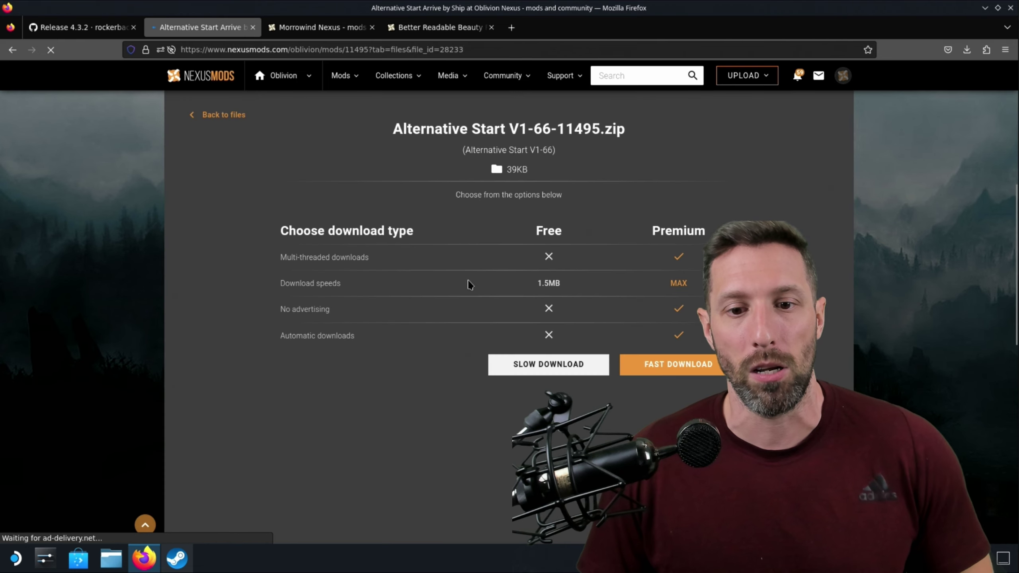
{"action": "left_click", "coordinate": [553, 363]}
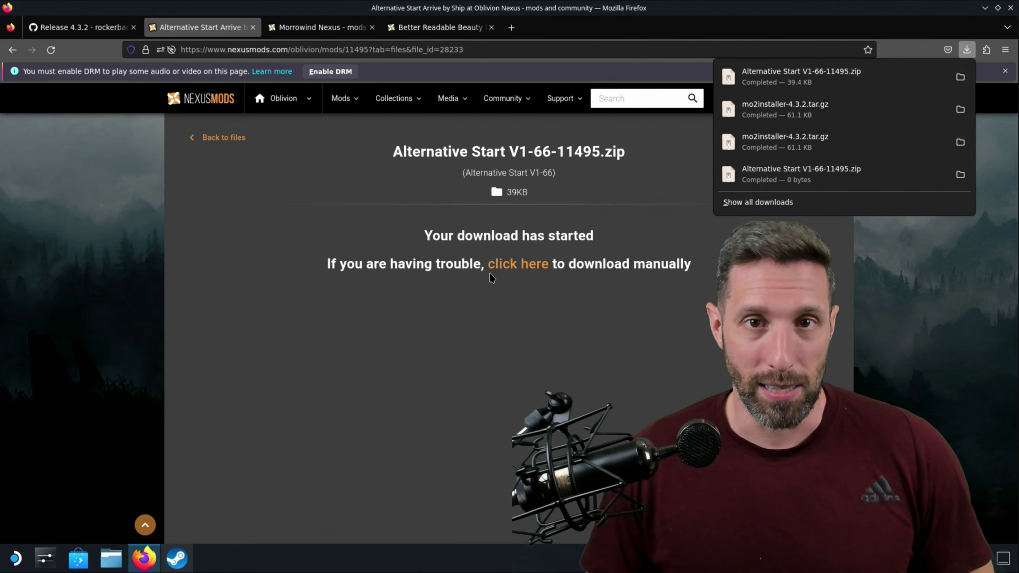
{"action": "left_click", "coordinate": [1011, 8]}
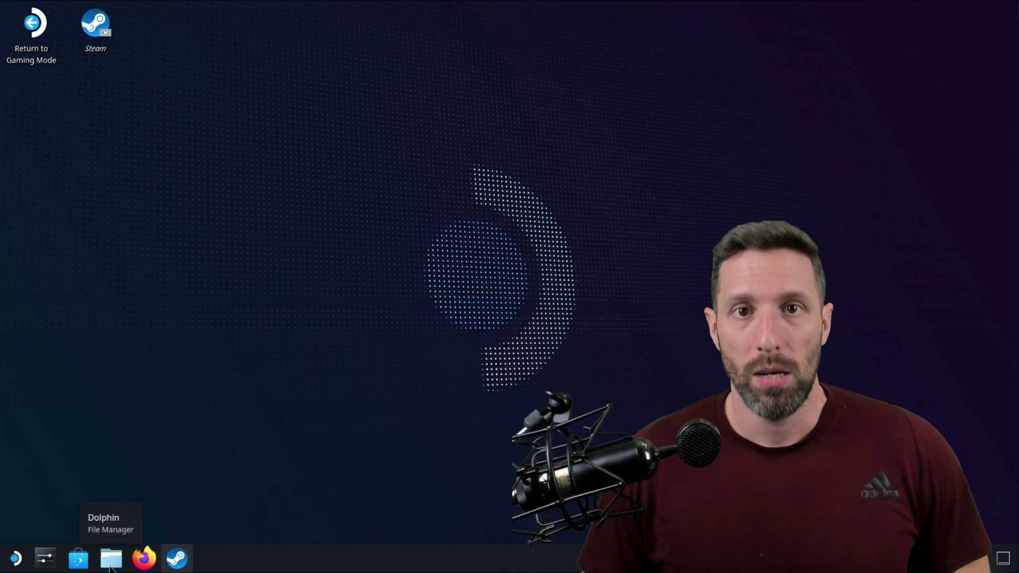
In Dolphin, extract all contents of mo2installer-4.3.2.tar.gz into the Downloads folder and close the archive.
{"action": "left_click", "coordinate": [110, 559]}
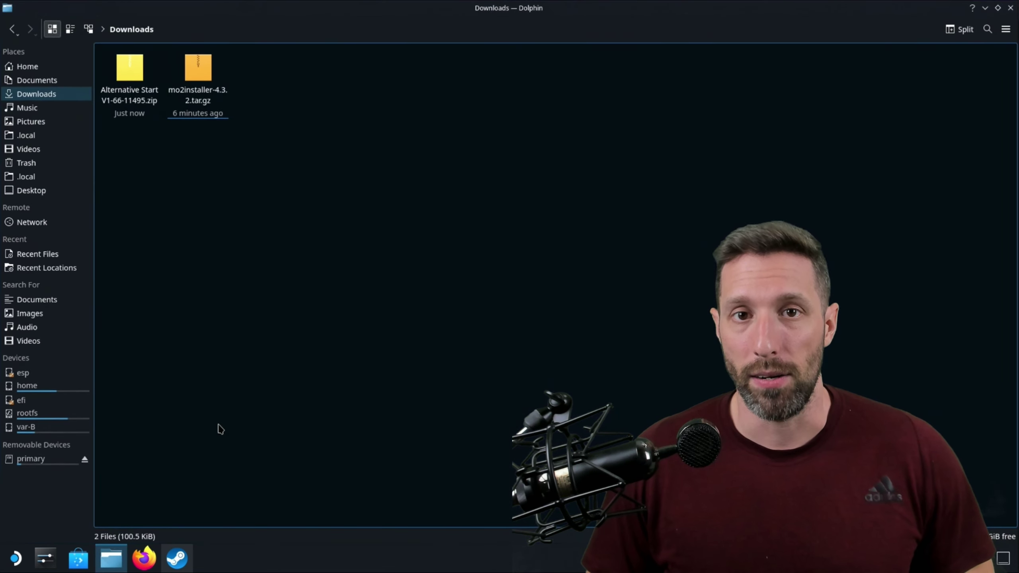
{"action": "left_click", "coordinate": [30, 94]}
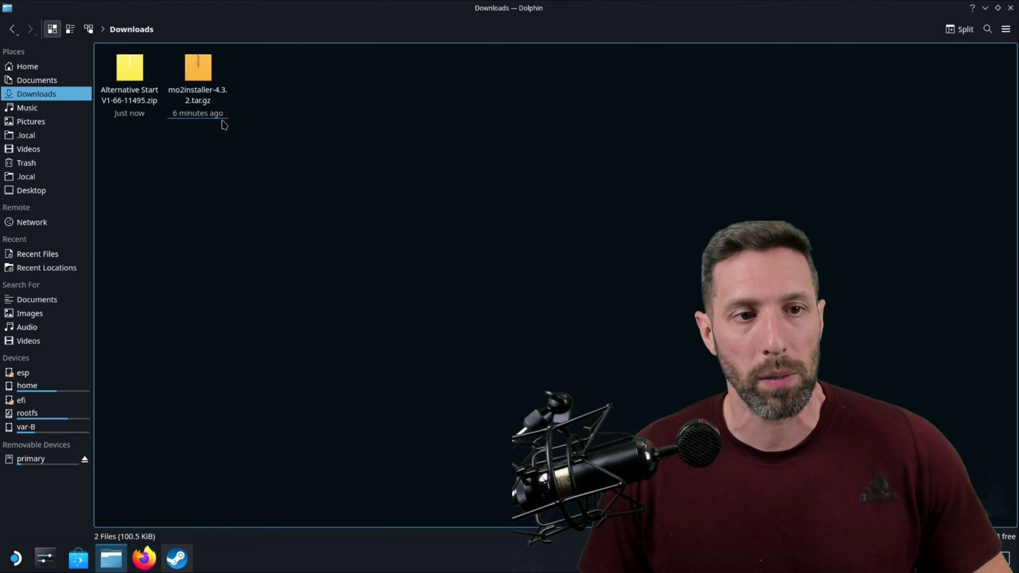
{"action": "left_click", "coordinate": [210, 102]}
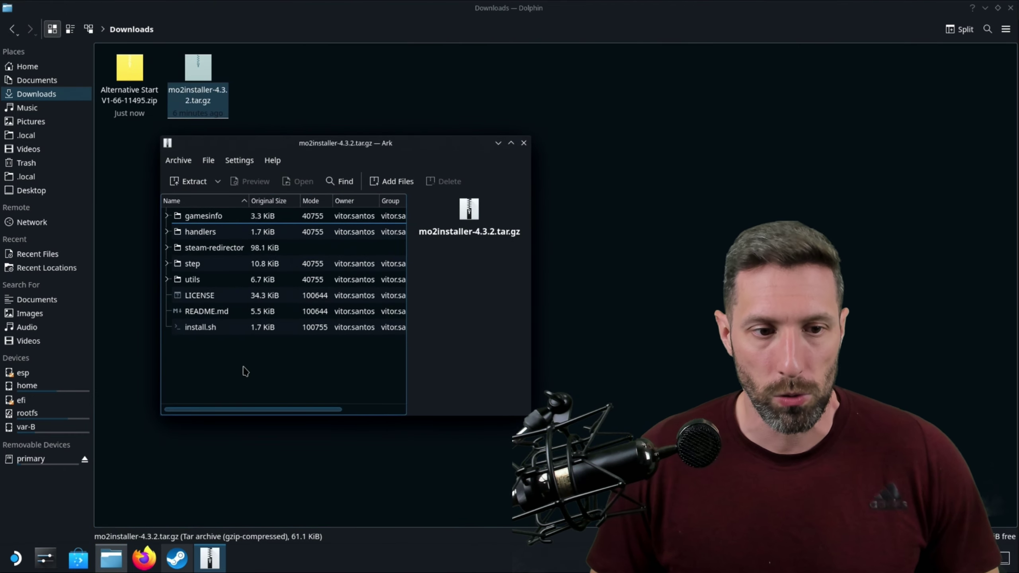
{"action": "left_click_drag", "start_coordinate": [217, 365], "coordinate": [677, 145]}
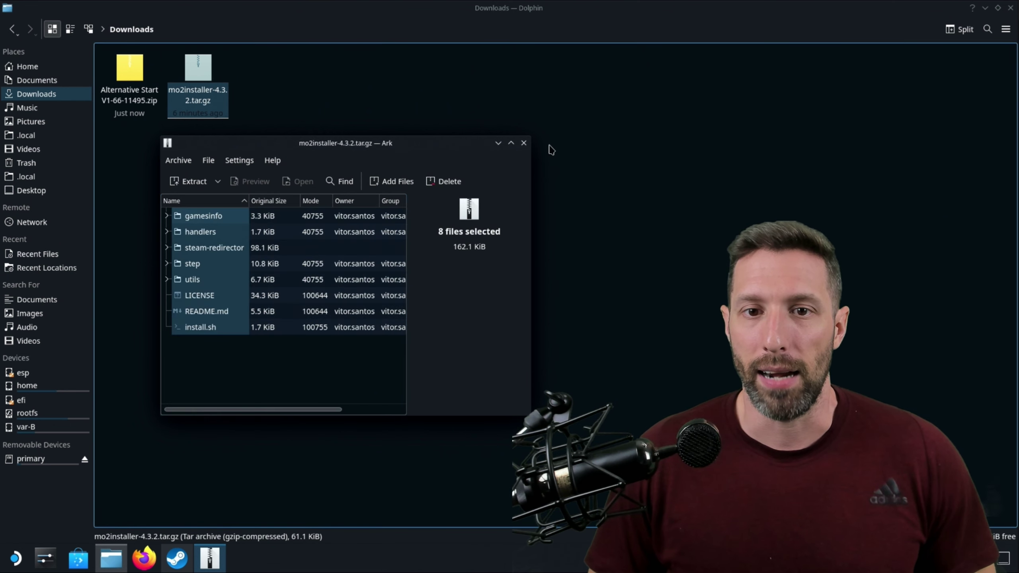
{"action": "left_click", "coordinate": [523, 144]}
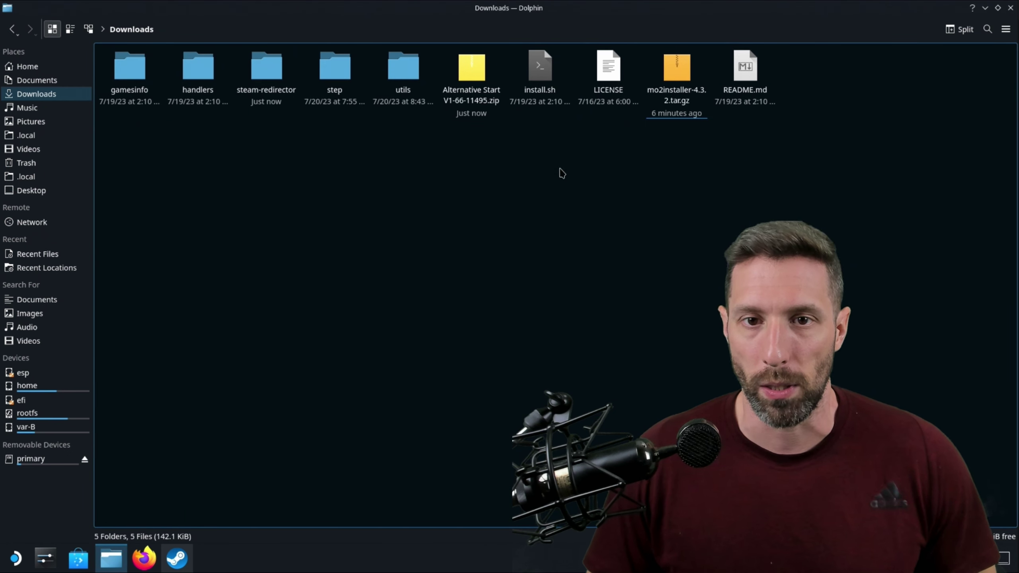
Run install.sh and choose Oblivion as the game for Mod Organizer 2 to manage.
{"action": "left_click", "coordinate": [545, 77]}
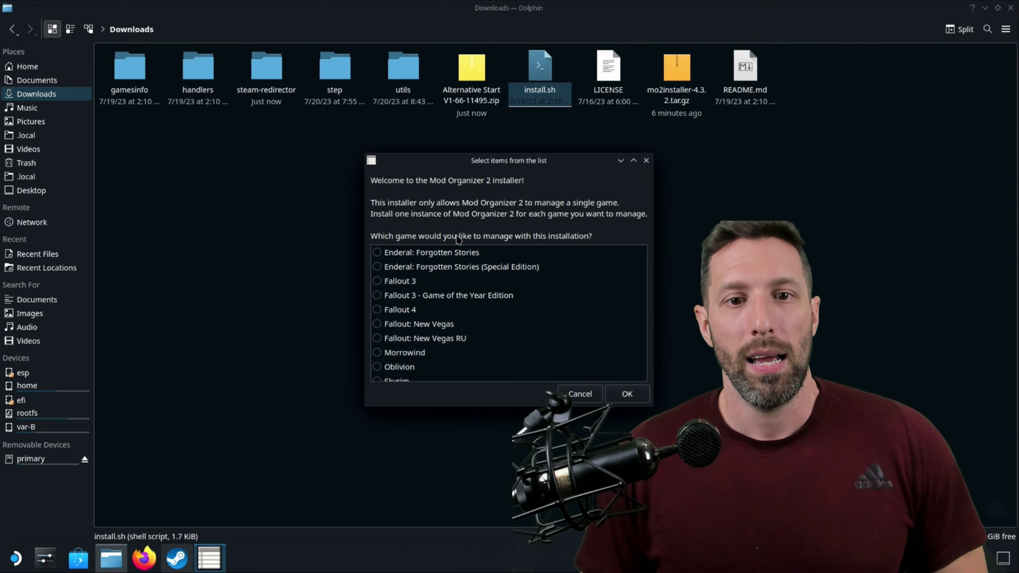
{"action": "left_click_drag", "start_coordinate": [458, 165], "coordinate": [304, 148]}
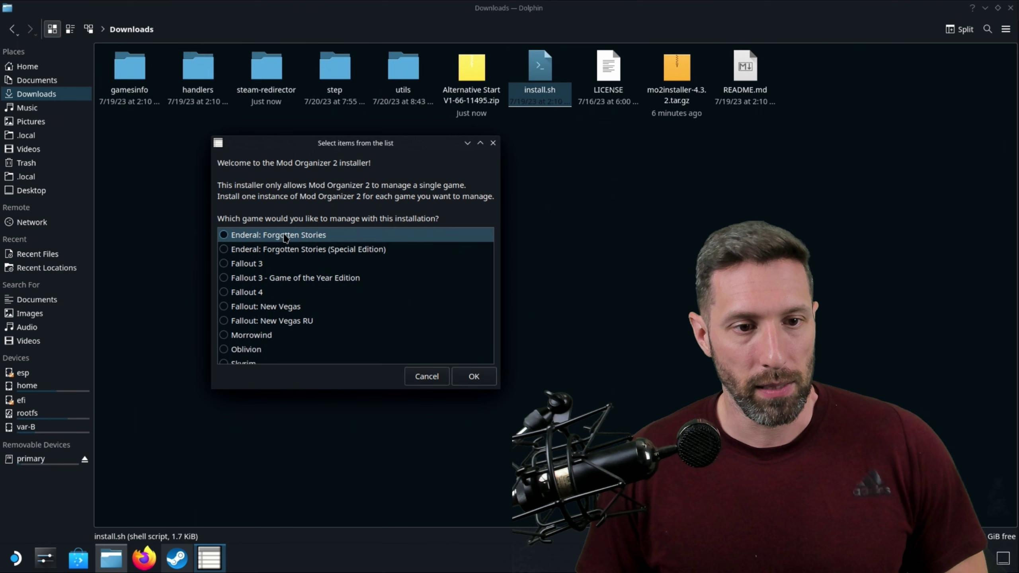
{"action": "scroll", "coordinate": [299, 236], "scroll_direction": "down", "scroll_amount": 2}
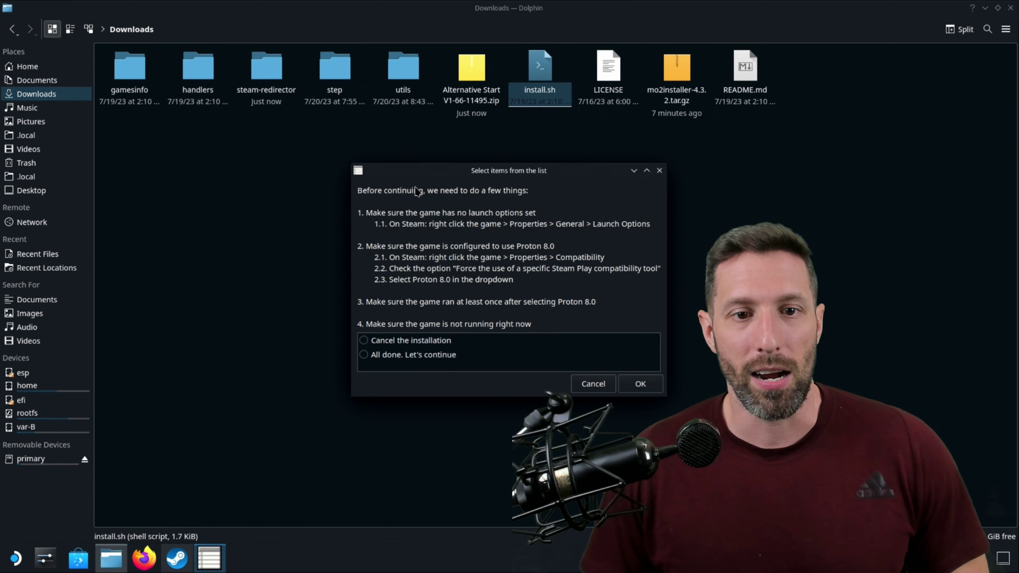
{"action": "left_click_drag", "start_coordinate": [451, 174], "coordinate": [249, 148]}
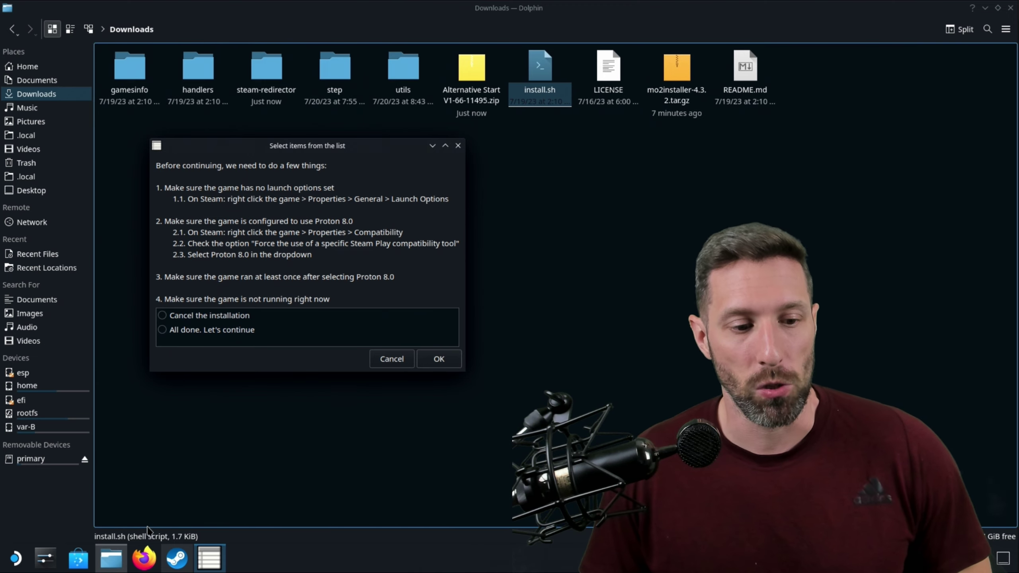
Switch to Steam, open Oblivion's properties and check its launch options.
{"action": "left_click", "coordinate": [176, 559]}
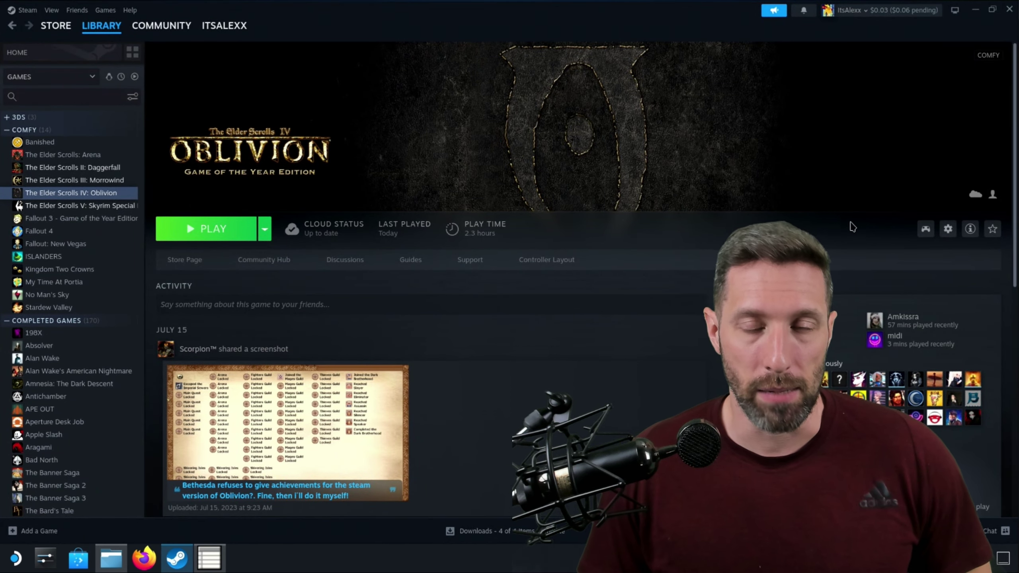
{"action": "left_click", "coordinate": [951, 233]}
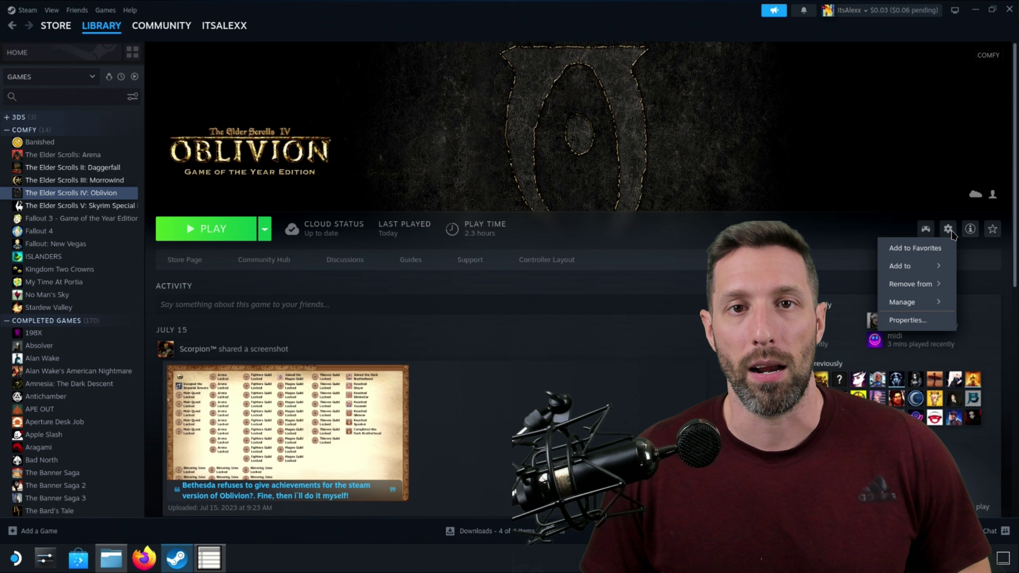
{"action": "left_click", "coordinate": [923, 321]}
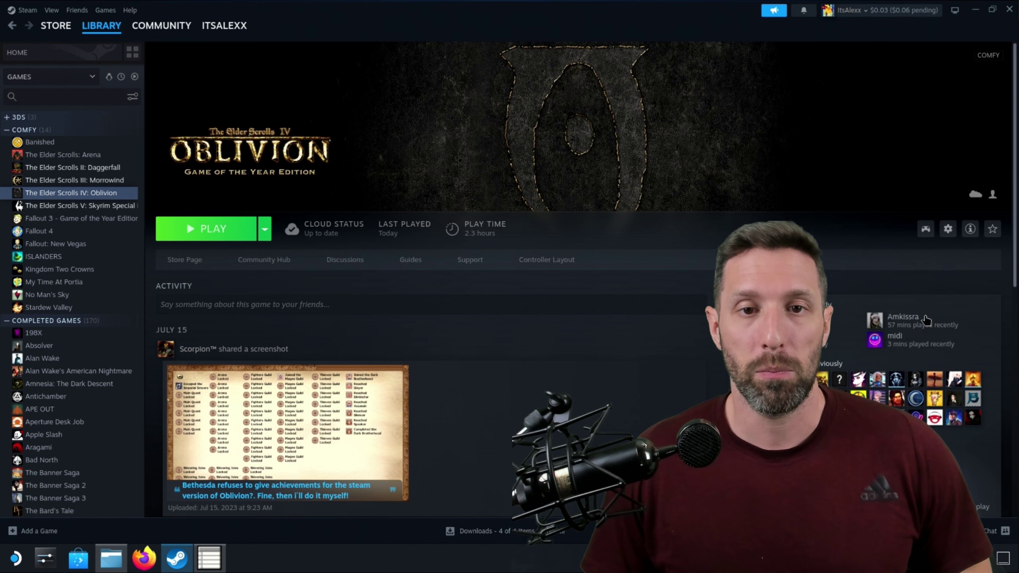
{"action": "left_click_drag", "start_coordinate": [275, 120], "coordinate": [57, 72]}
{"action": "scroll", "coordinate": [196, 178], "scroll_direction": "down", "scroll_amount": 1}
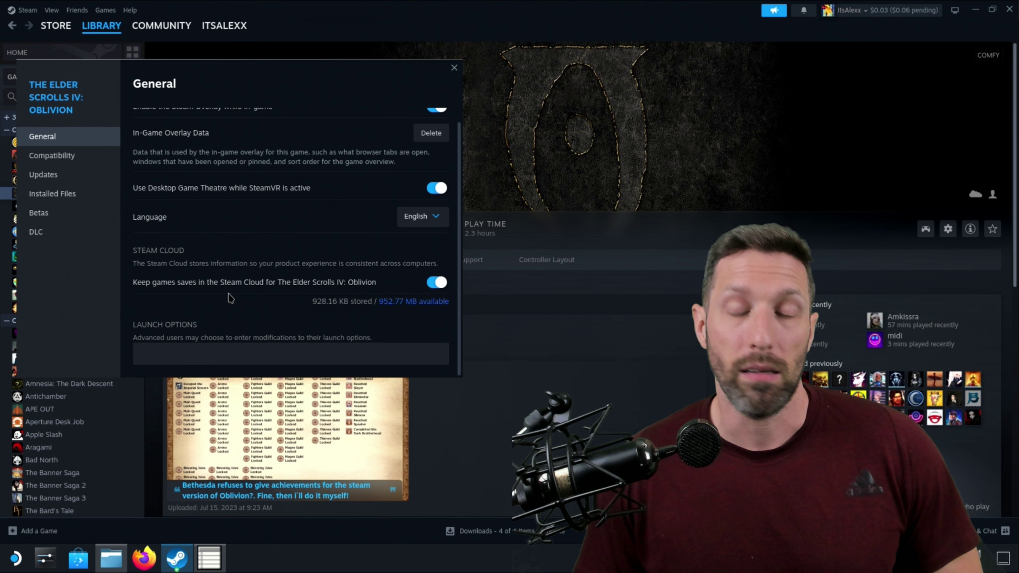
Force Oblivion to use the Proton 8.0-3 compatibility tool.
{"action": "left_click", "coordinate": [86, 163]}
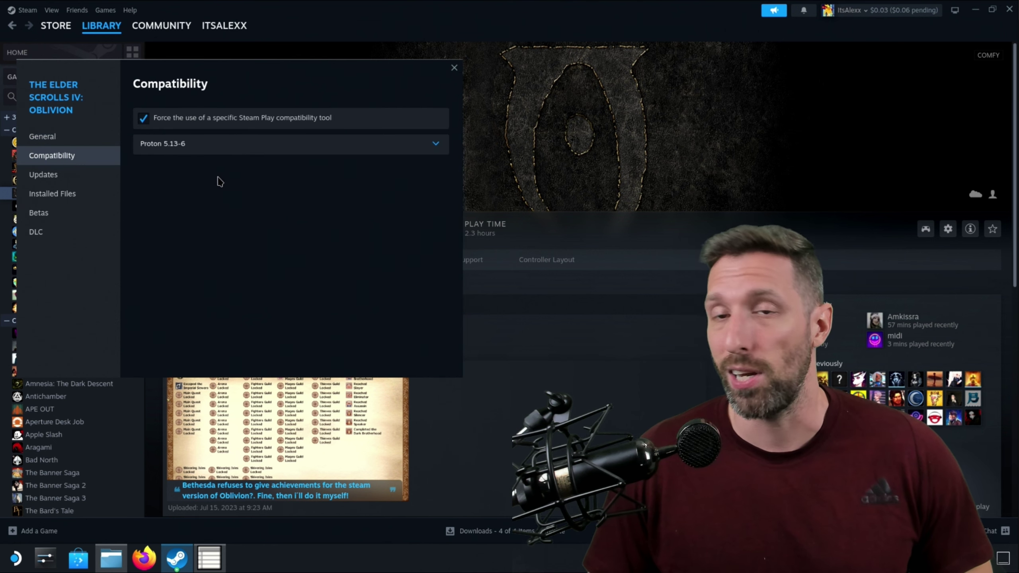
{"action": "left_click", "coordinate": [146, 118]}
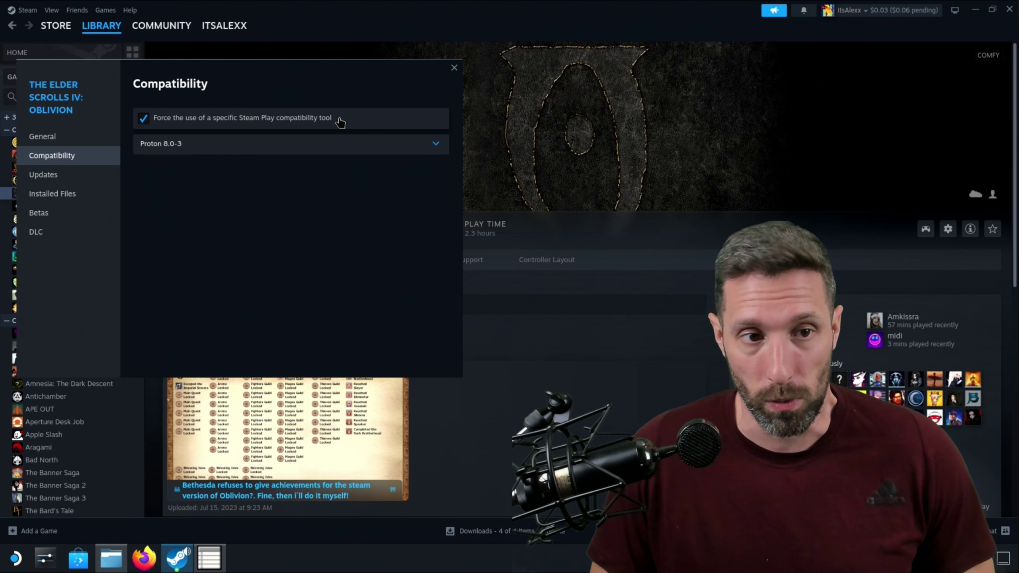
{"action": "left_click", "coordinate": [297, 144]}
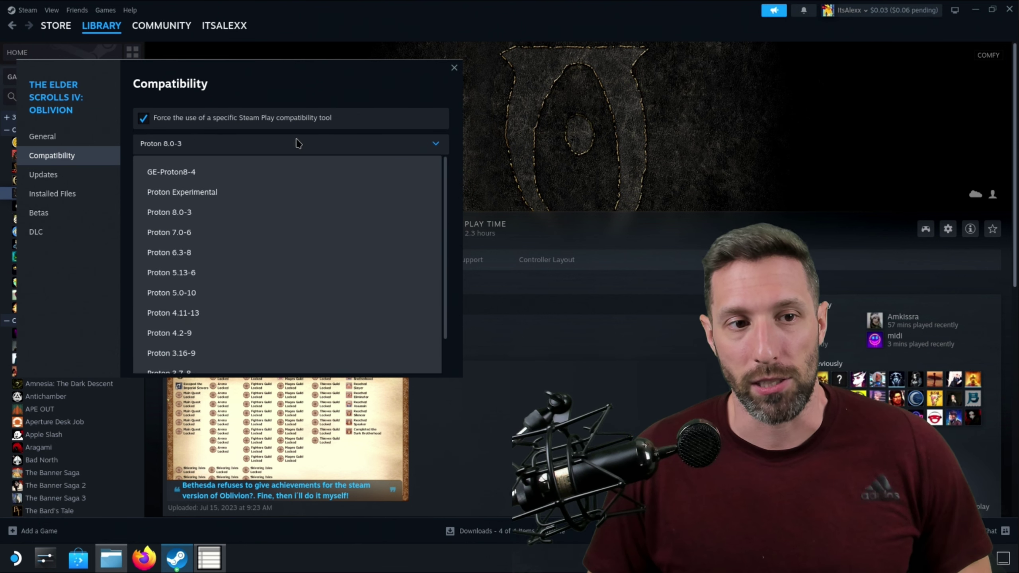
{"action": "left_click", "coordinate": [297, 143]}
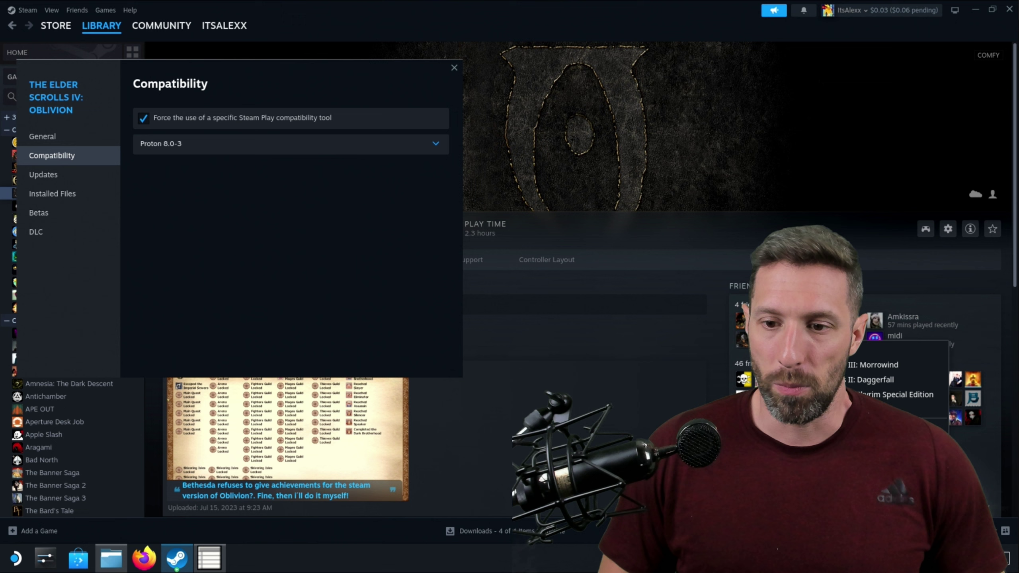
Close Oblivion's properties and the Steam window to return to the Mod Organizer 2 installer.
{"action": "left_click", "coordinate": [27, 9]}
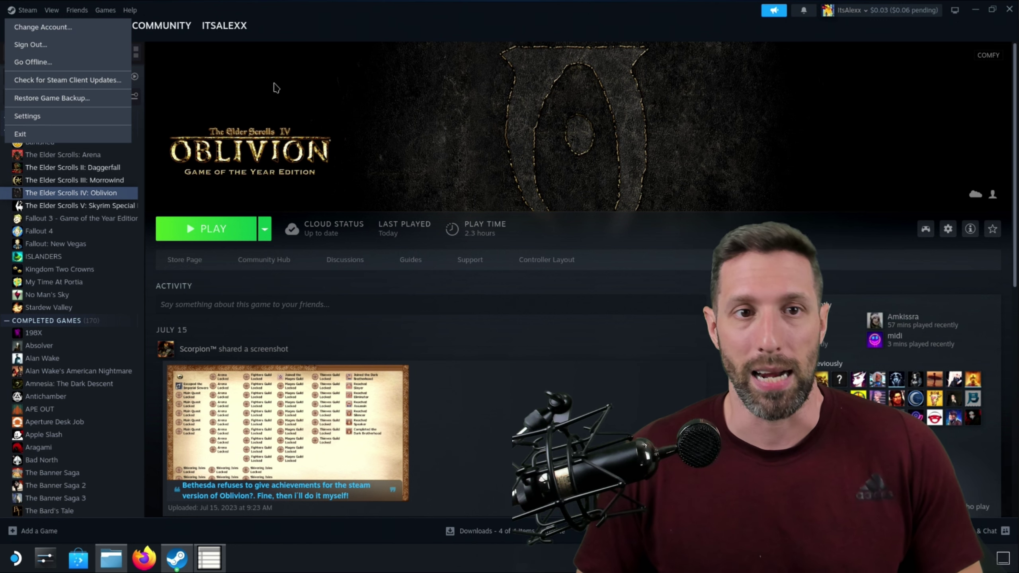
{"action": "left_click", "coordinate": [360, 31]}
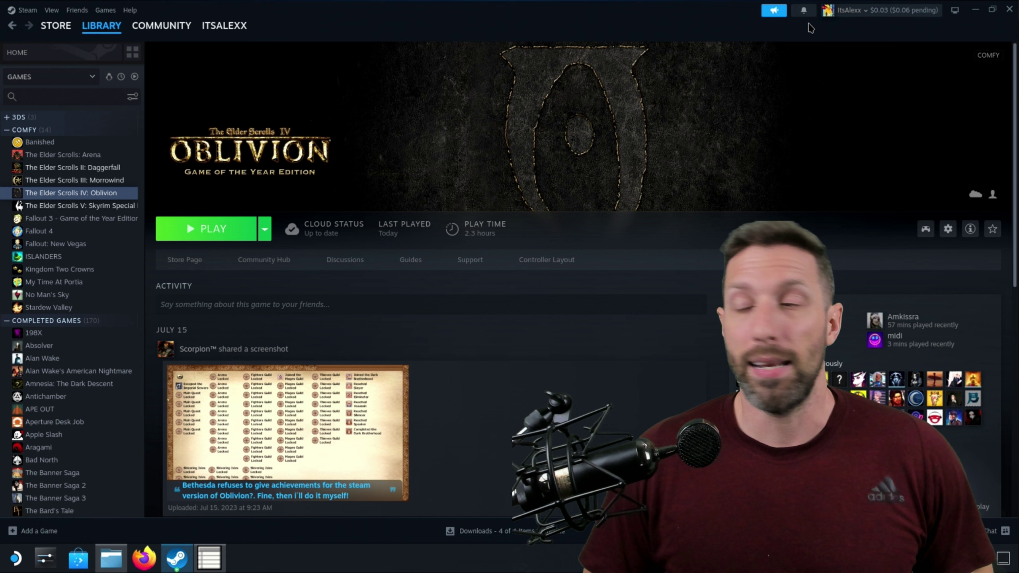
{"action": "left_click", "coordinate": [1008, 11]}
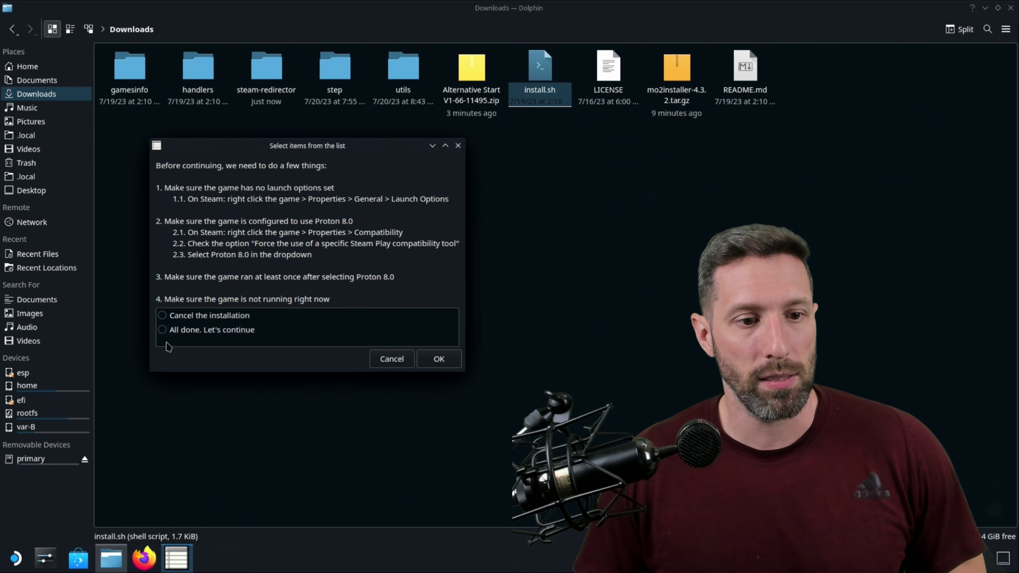
Confirm the installer's prerequisites, install Mod Organizer 2 to /home/deck/Games/mod-organizer-2-oblivion, creating that directory, and close the installer.
{"action": "left_click", "coordinate": [162, 329]}
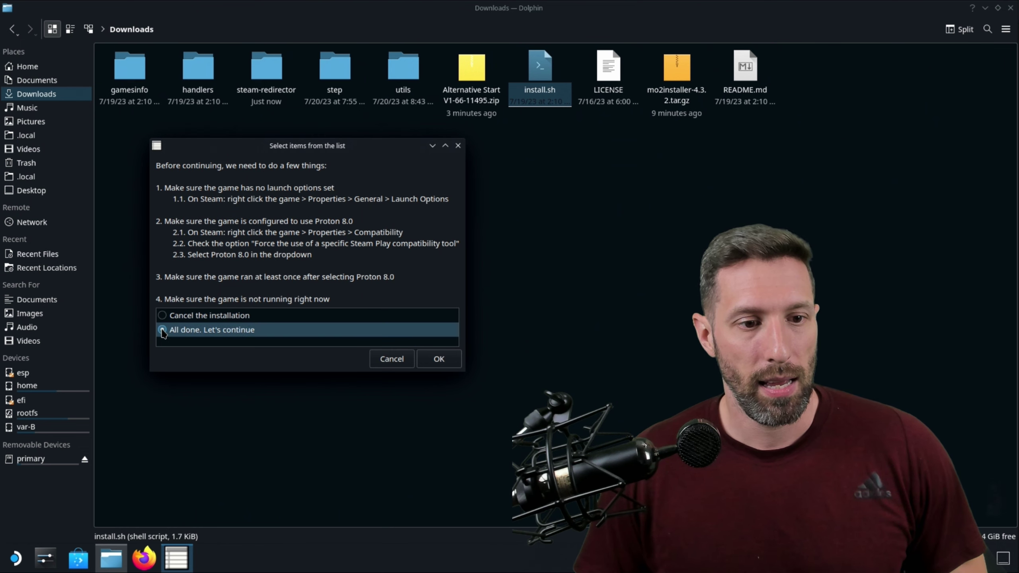
{"action": "left_click", "coordinate": [438, 359]}
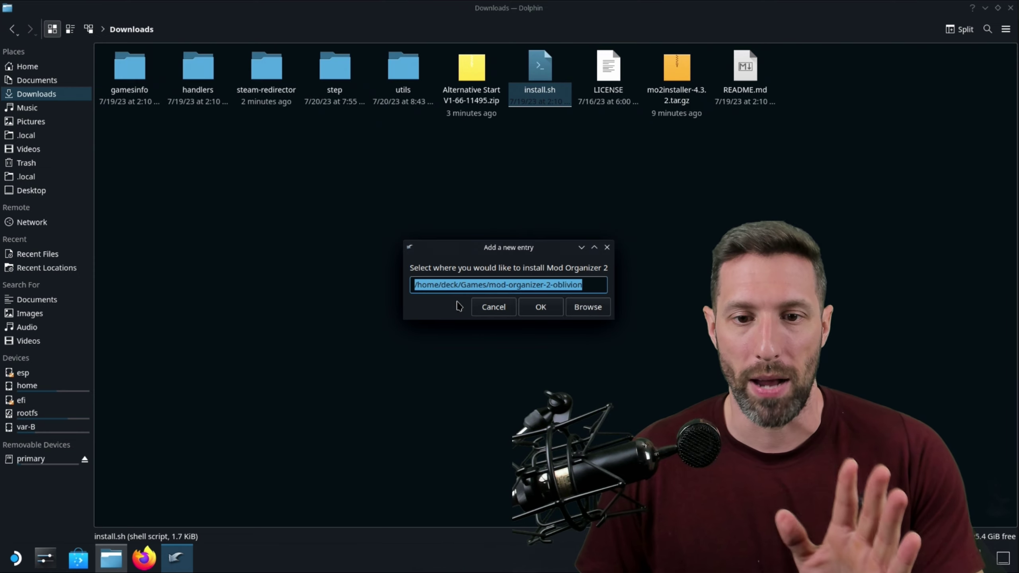
{"action": "left_click", "coordinate": [542, 307]}
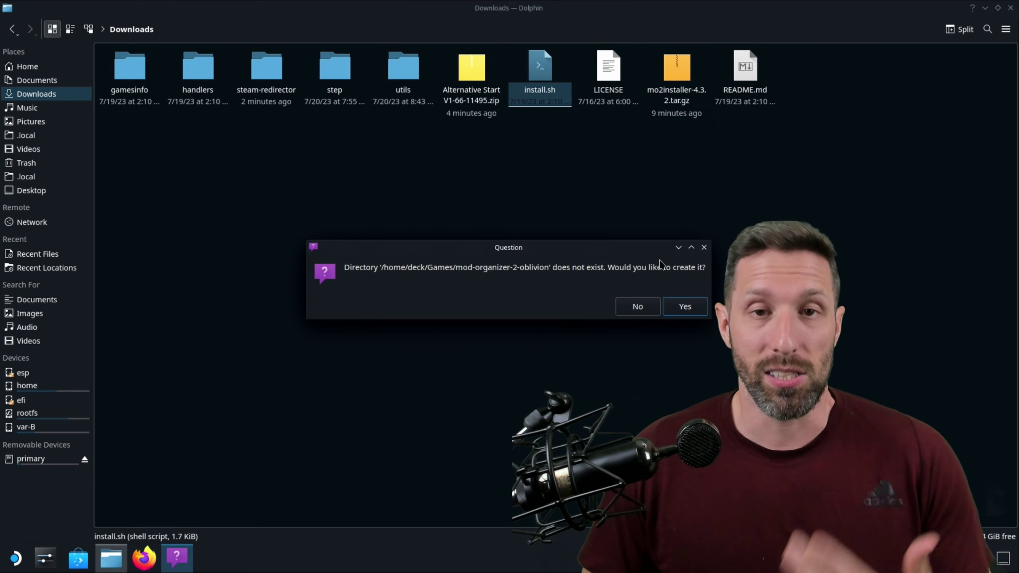
{"action": "left_click", "coordinate": [675, 307]}
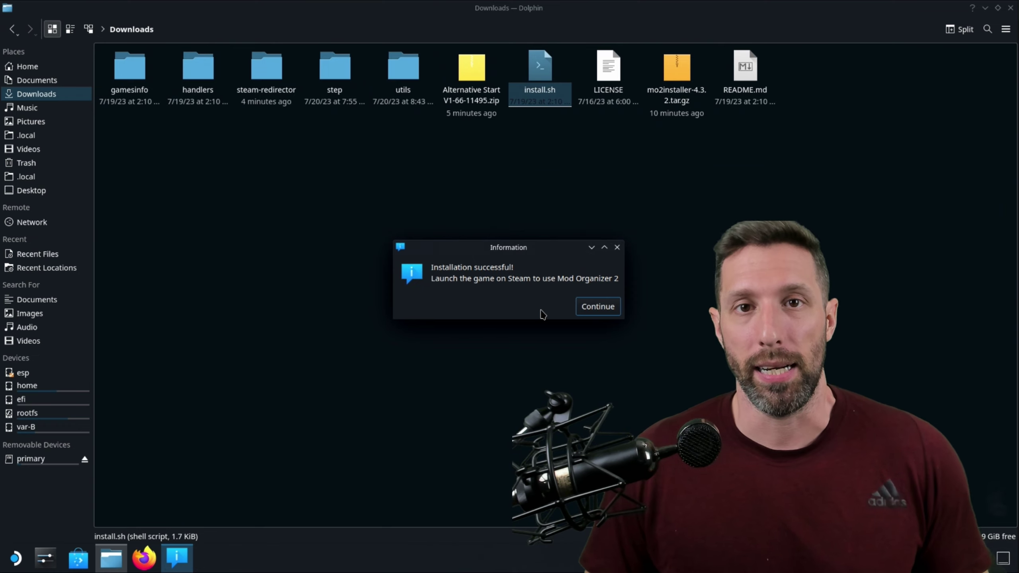
{"action": "left_click", "coordinate": [606, 309]}
{"action": "left_click", "coordinate": [610, 250]}
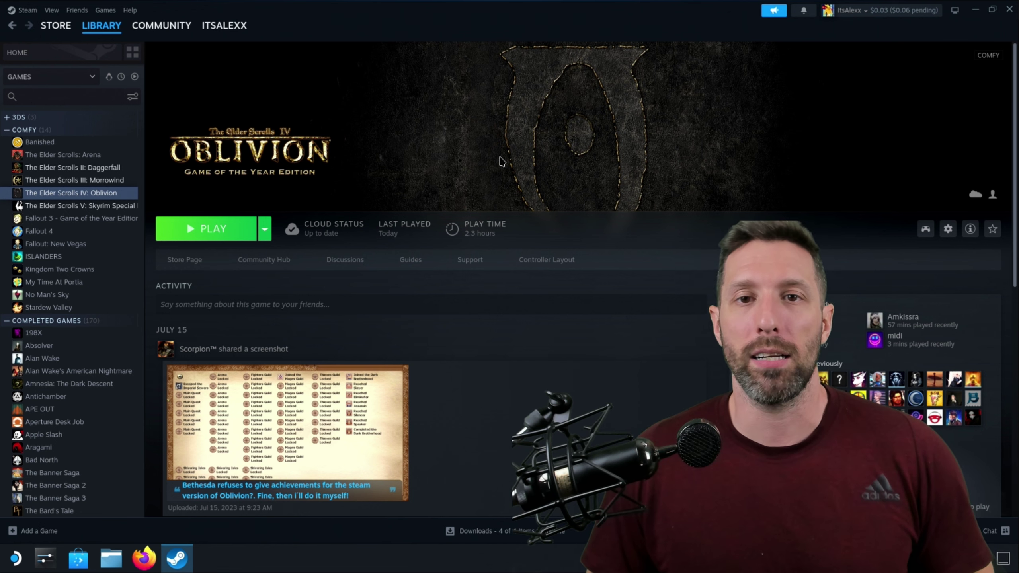
Launch Oblivion from Steam and create a global Mod Organizer instance named Oblivion in the default location, without linking a Nexus account.
{"action": "left_click", "coordinate": [245, 229]}
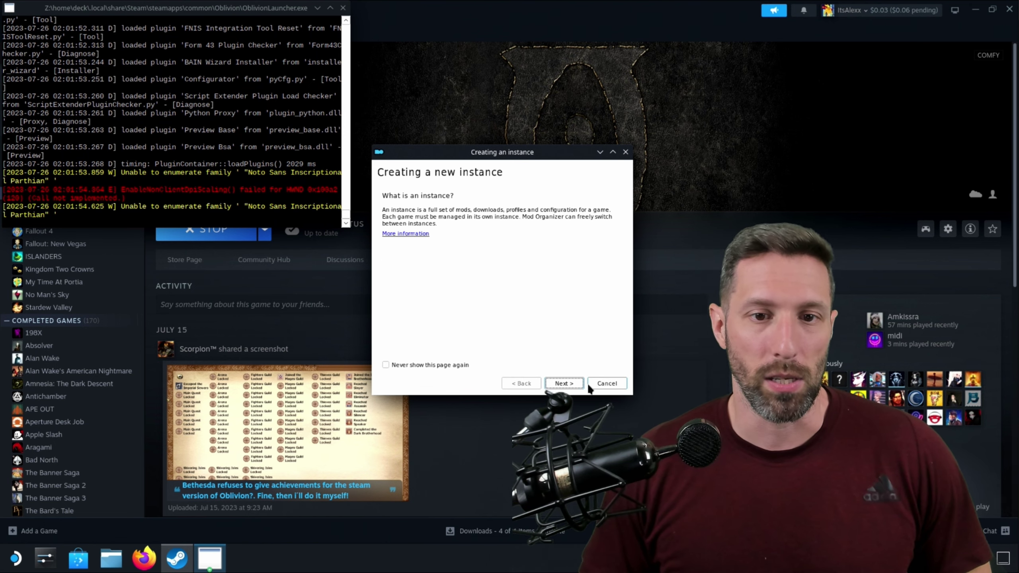
{"action": "left_click", "coordinate": [564, 384]}
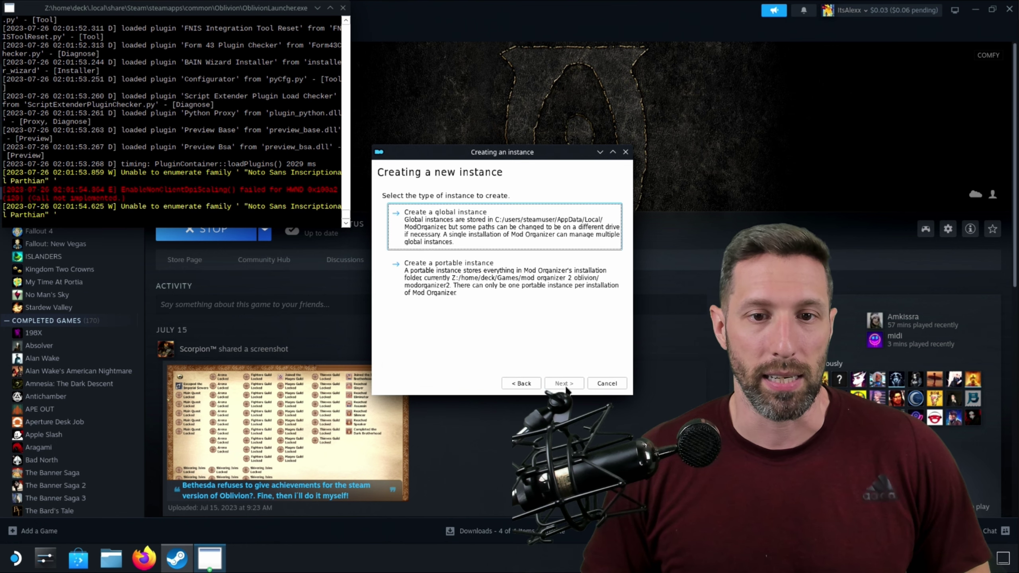
{"action": "left_click", "coordinate": [528, 241]}
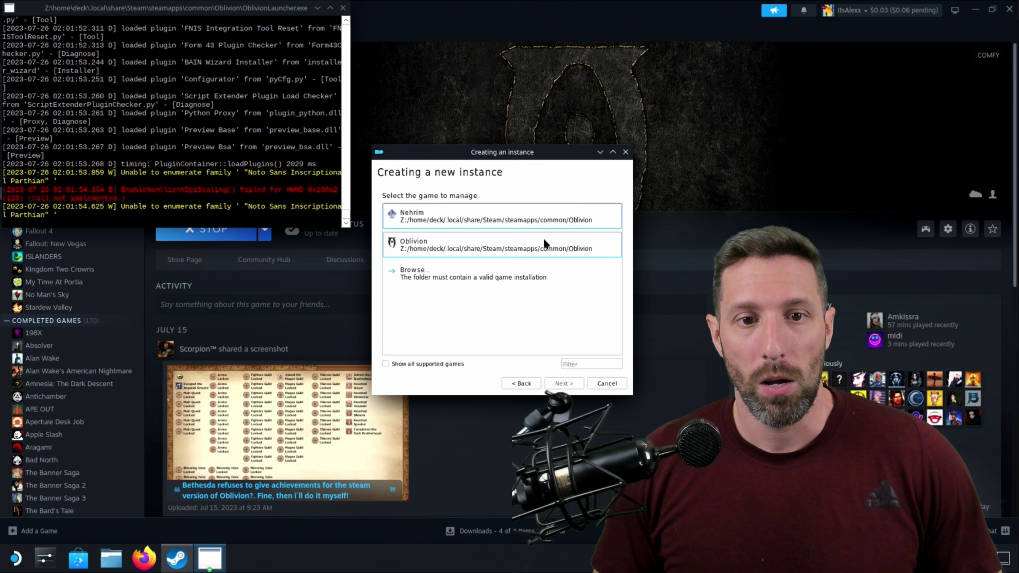
{"action": "left_click", "coordinate": [443, 247]}
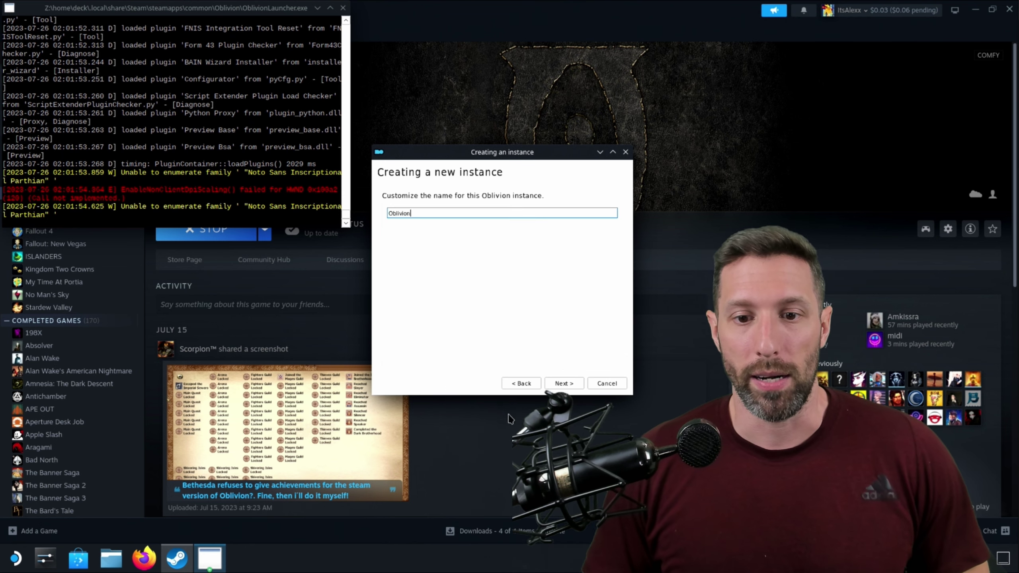
{"action": "left_click", "coordinate": [564, 384]}
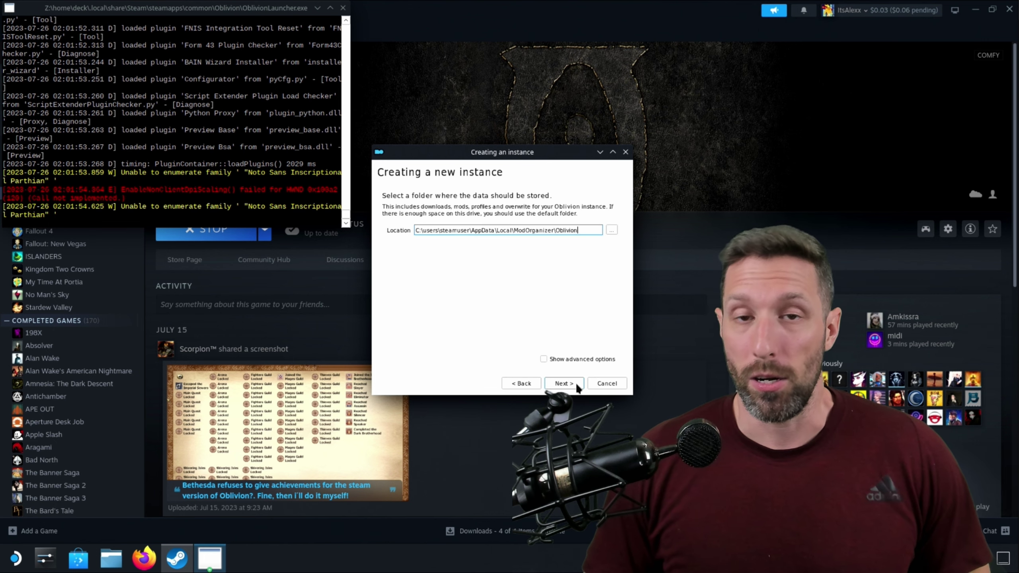
{"action": "left_click", "coordinate": [577, 386]}
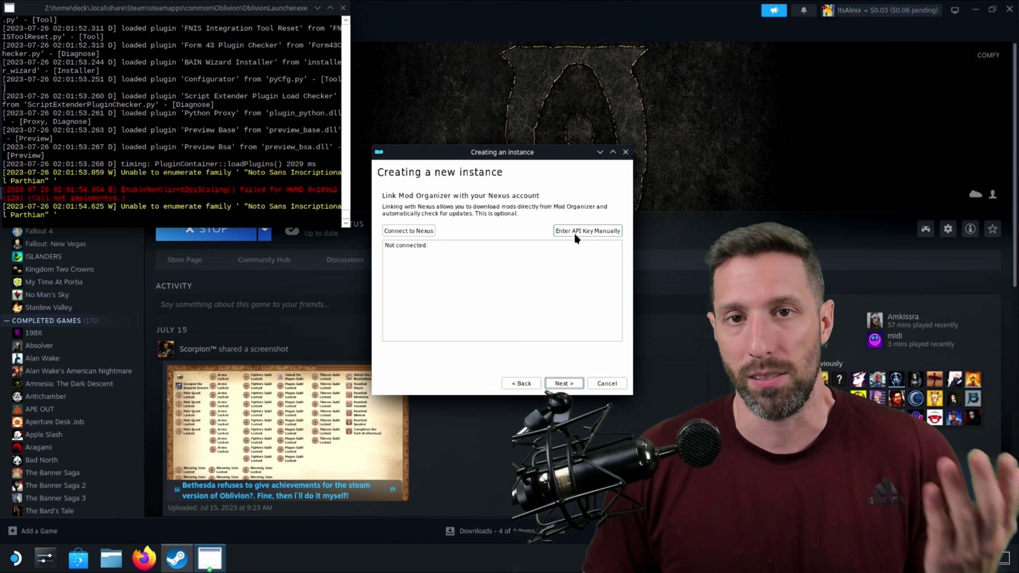
{"action": "left_click", "coordinate": [563, 383]}
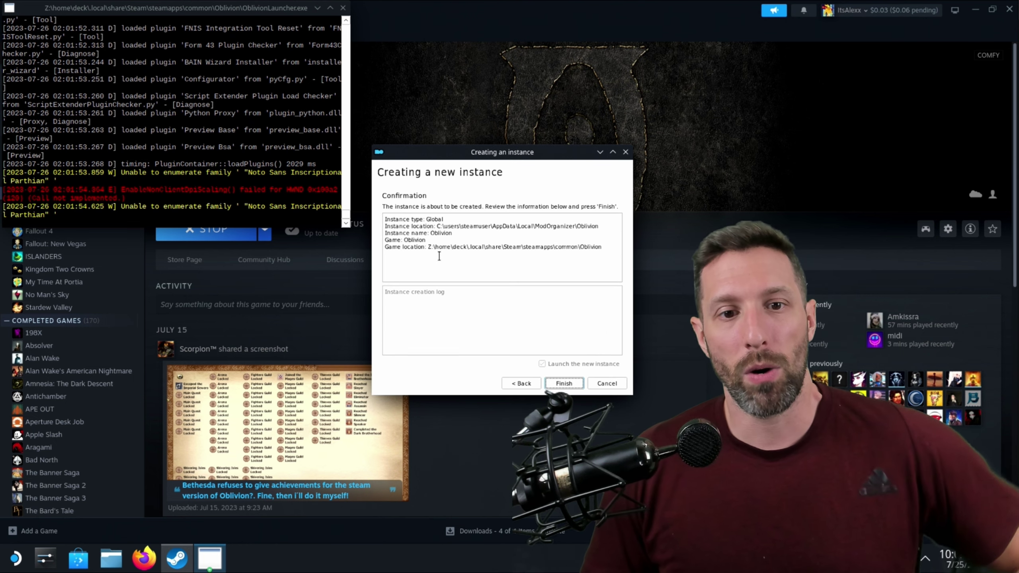
{"action": "left_click", "coordinate": [570, 385]}
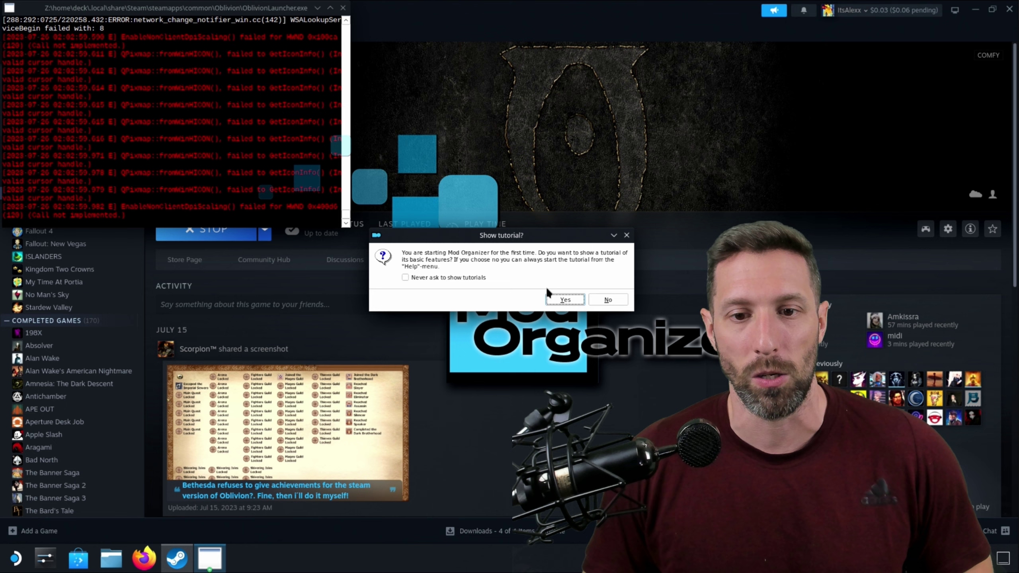
Accept the first-run tutorial, permanently decline the nxm link association, and maximize the Mod Organizer window.
{"action": "left_click", "coordinate": [556, 298]}
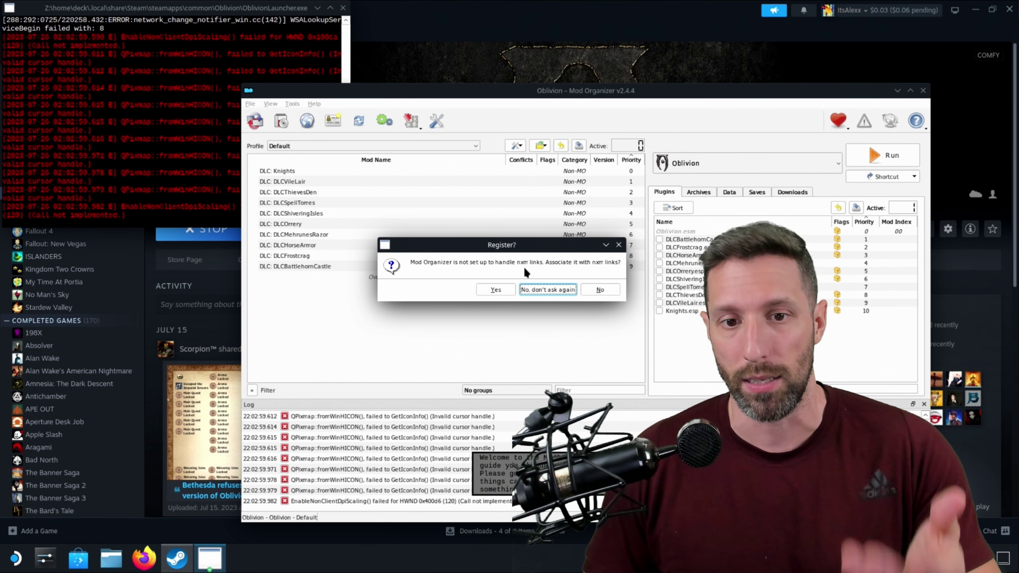
{"action": "left_click", "coordinate": [548, 290]}
{"action": "double_click", "coordinate": [572, 94]}
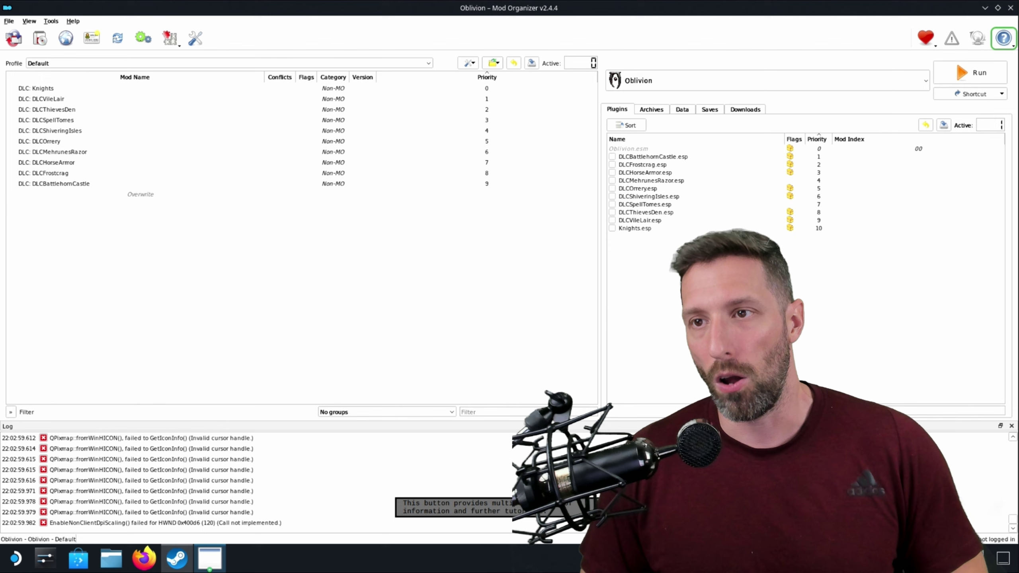
Follow the tutorial through the help options and review the Nexus connection settings.
{"action": "left_click", "coordinate": [1000, 37]}
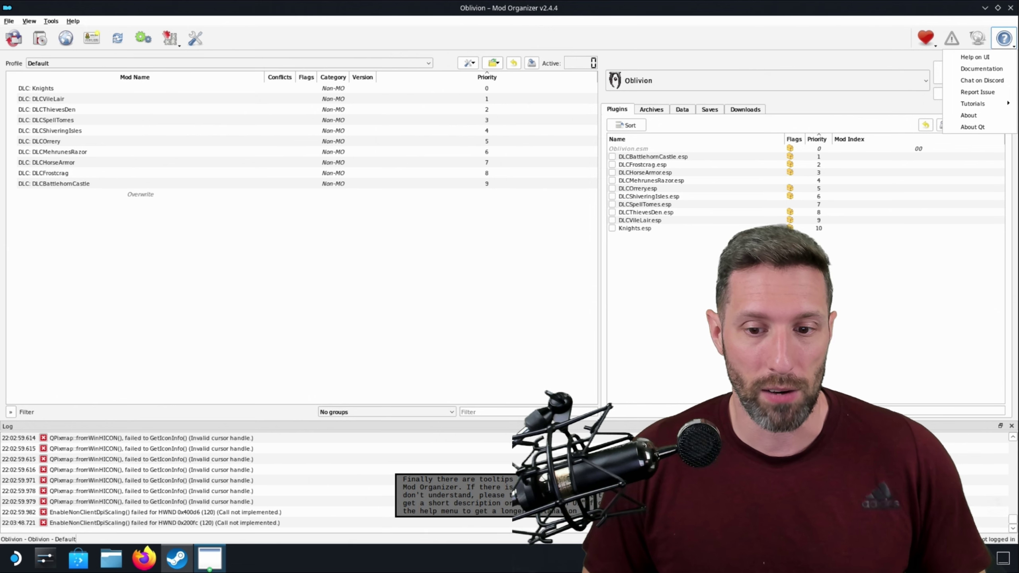
{"action": "left_click", "coordinate": [975, 57]}
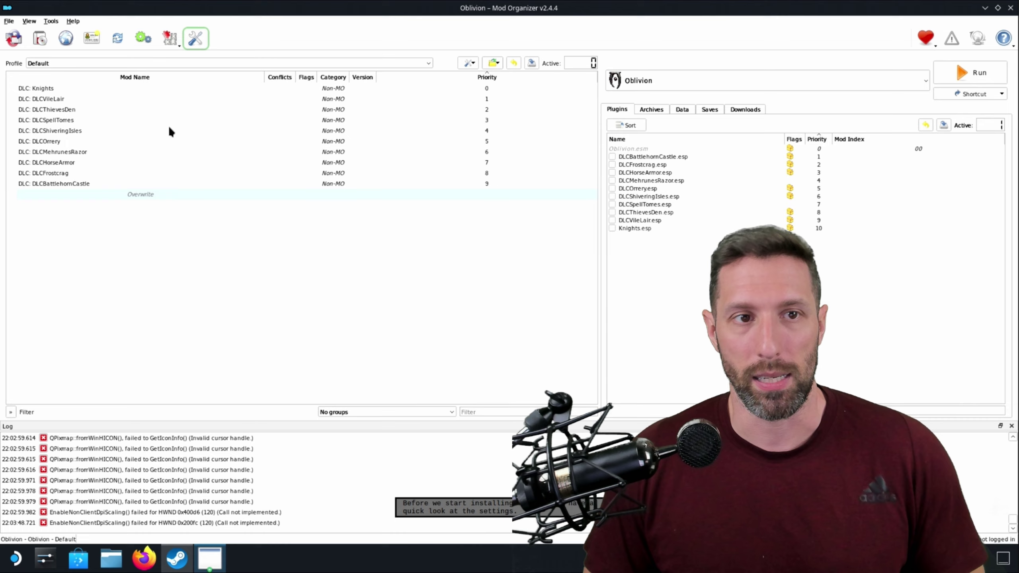
{"action": "left_click", "coordinate": [194, 42]}
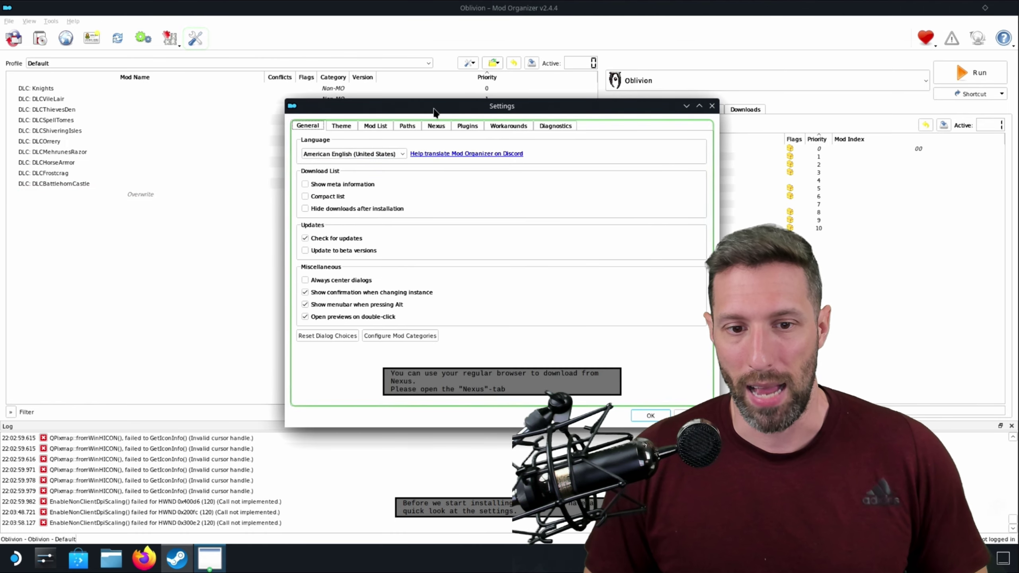
{"action": "left_click_drag", "start_coordinate": [493, 114], "coordinate": [307, 83]}
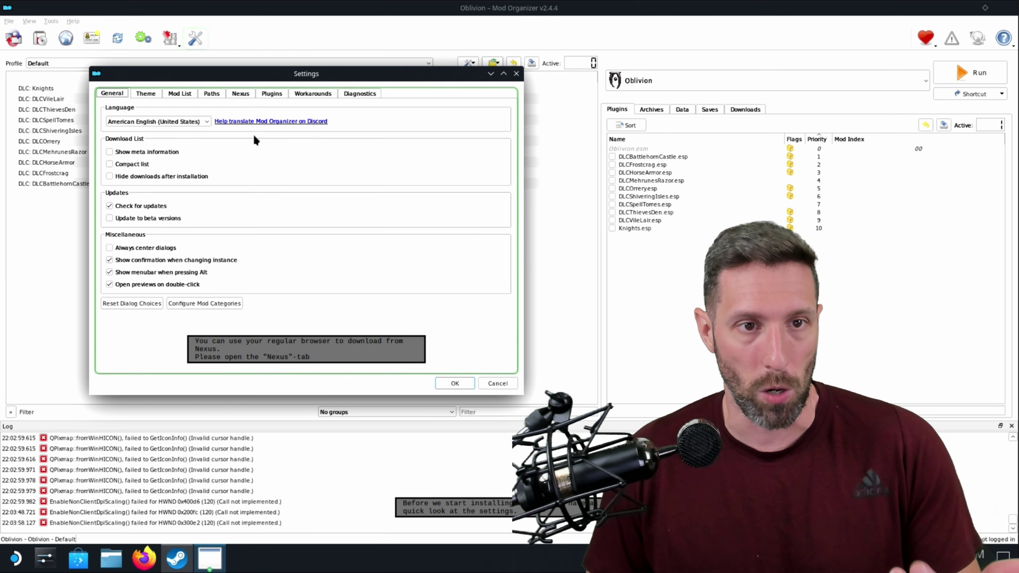
{"action": "left_click", "coordinate": [241, 93]}
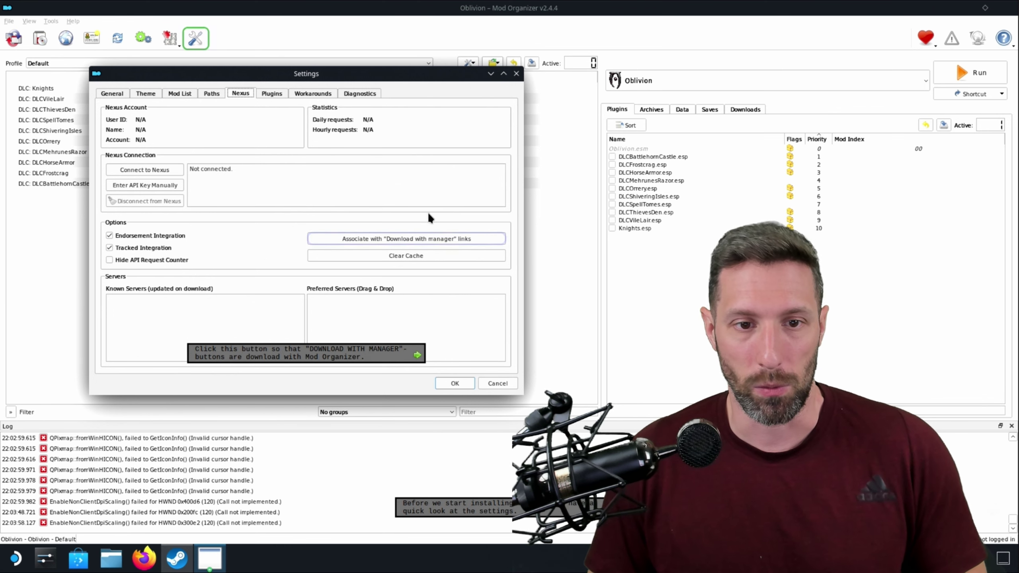
{"action": "left_click", "coordinate": [419, 361]}
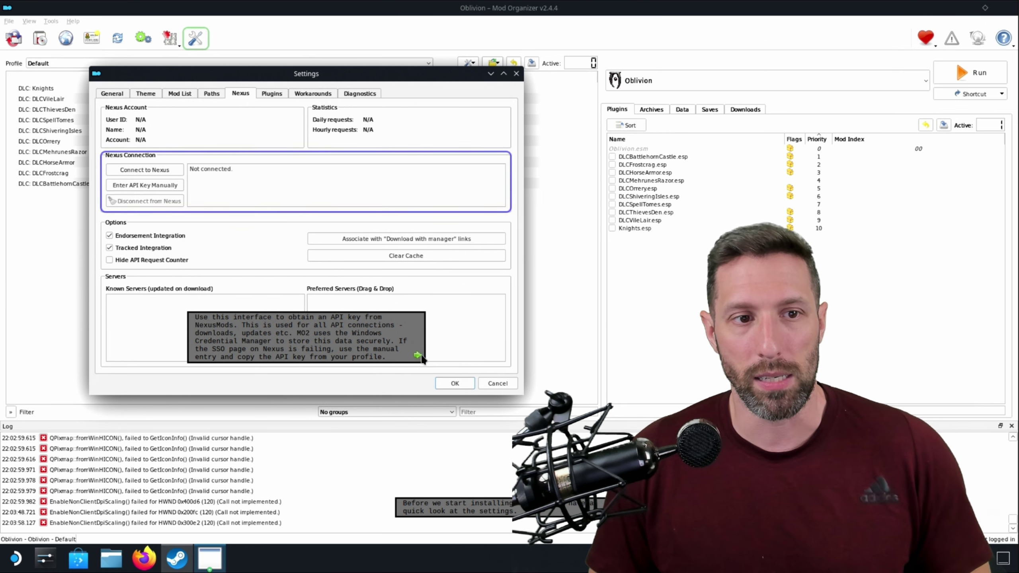
{"action": "left_click", "coordinate": [417, 357]}
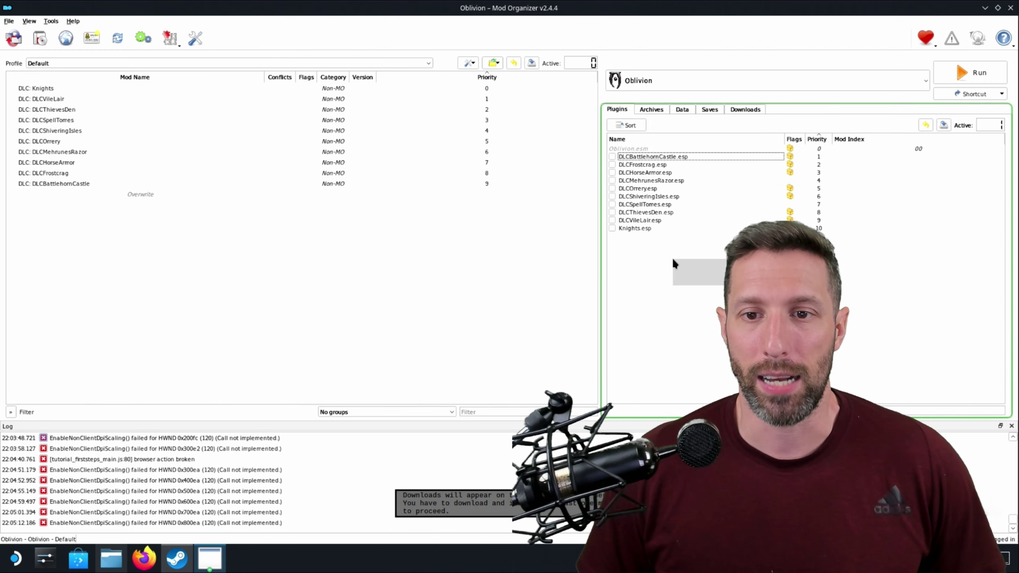
Enable all plugins in the Oblivion plugin list and confirm the change.
{"action": "right_click", "coordinate": [674, 260]}
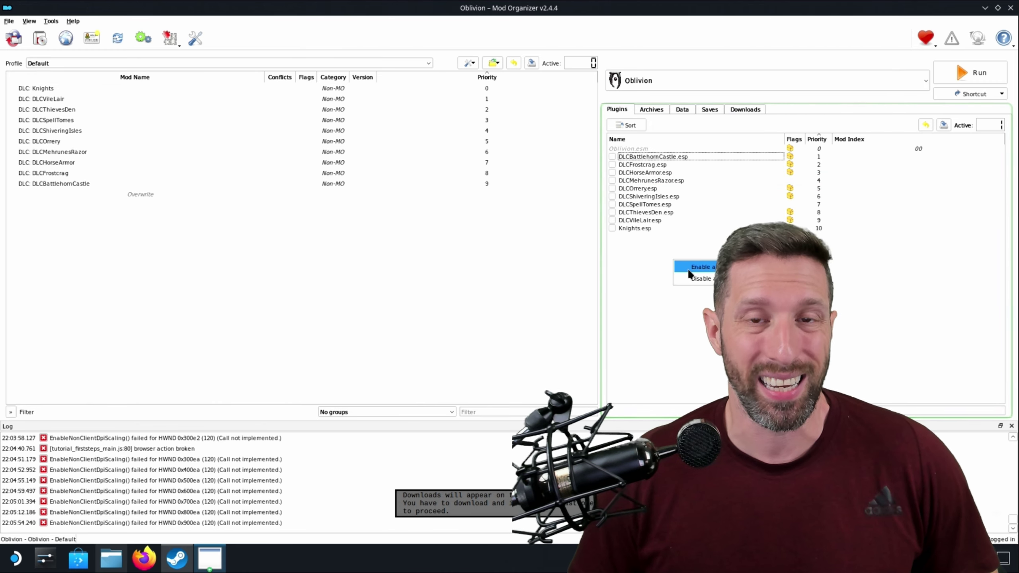
{"action": "left_click", "coordinate": [690, 267]}
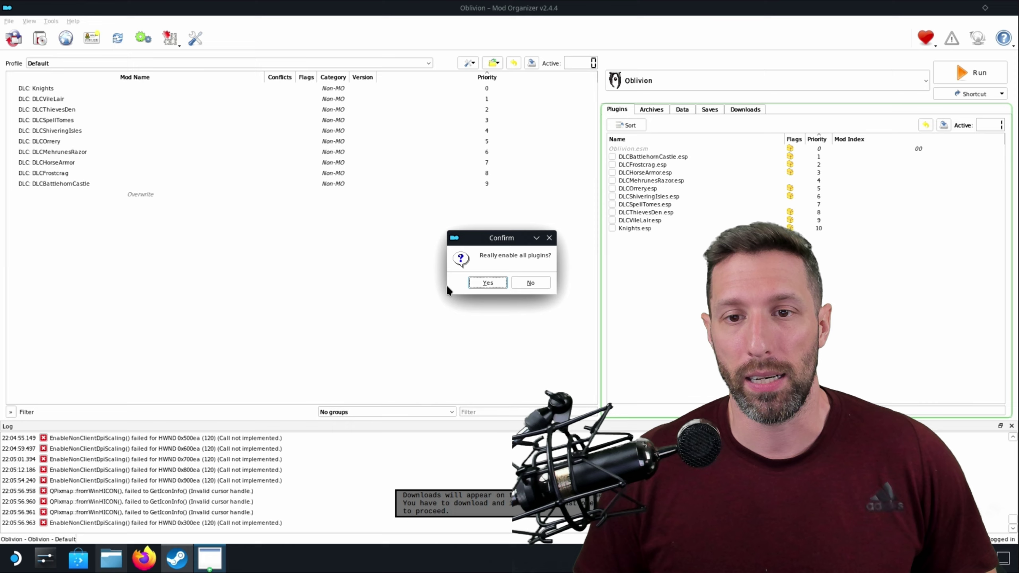
{"action": "left_click", "coordinate": [481, 285]}
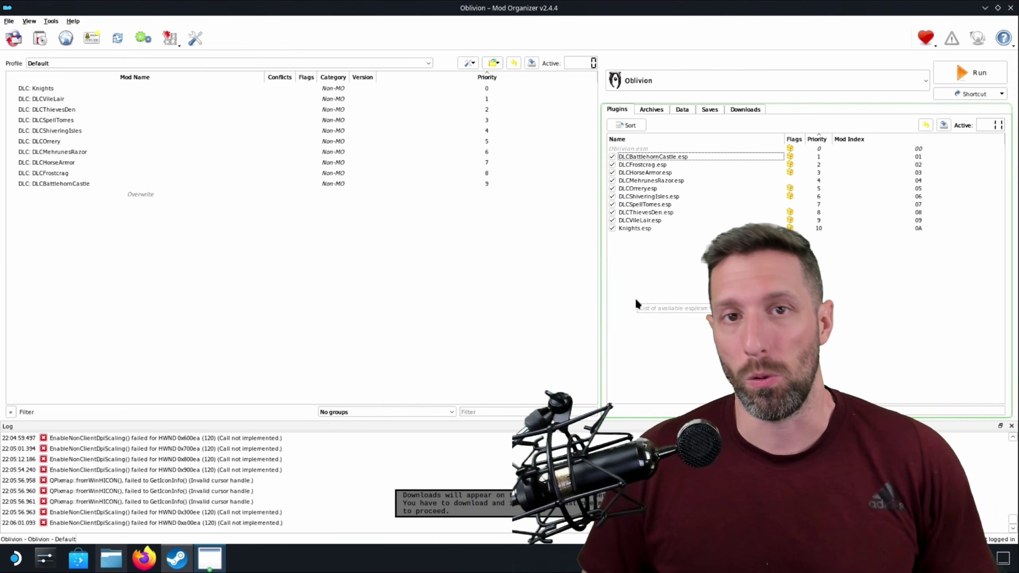
Look through the instance's archives, downloads and saves, and return to the plugin list.
{"action": "left_click", "coordinate": [652, 110]}
{"action": "left_click", "coordinate": [748, 109]}
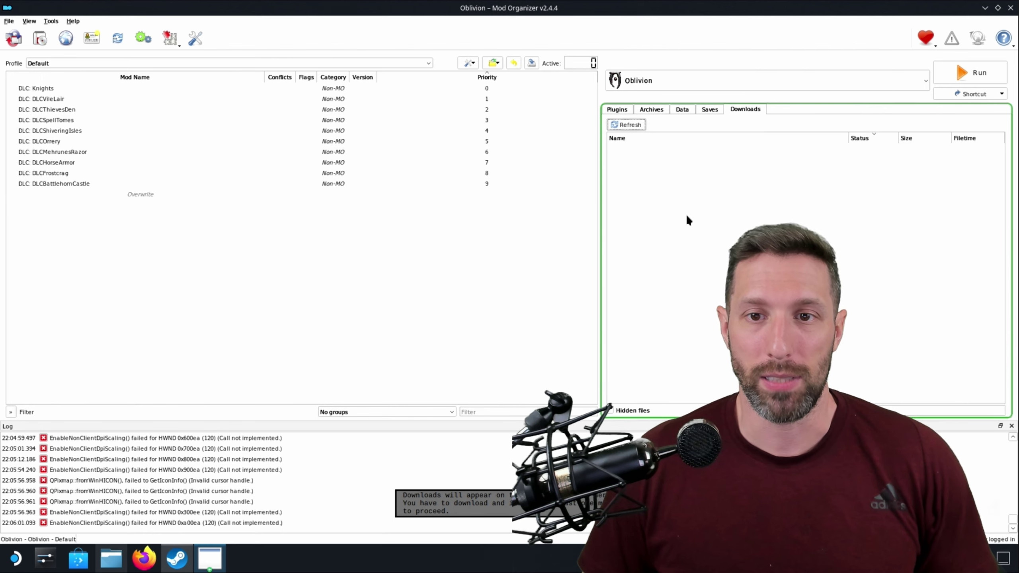
{"action": "left_click", "coordinate": [708, 109]}
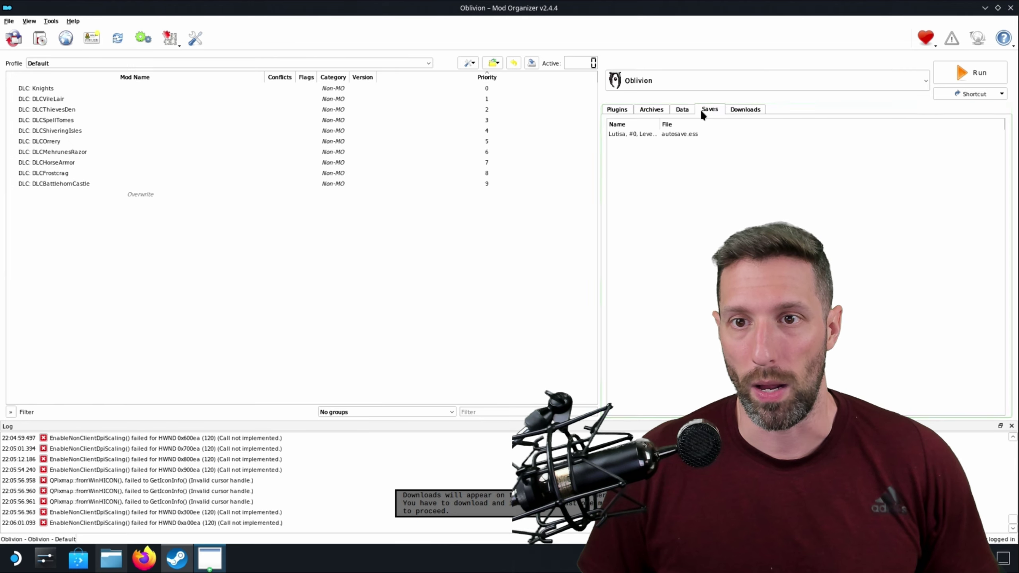
{"action": "left_click", "coordinate": [616, 109]}
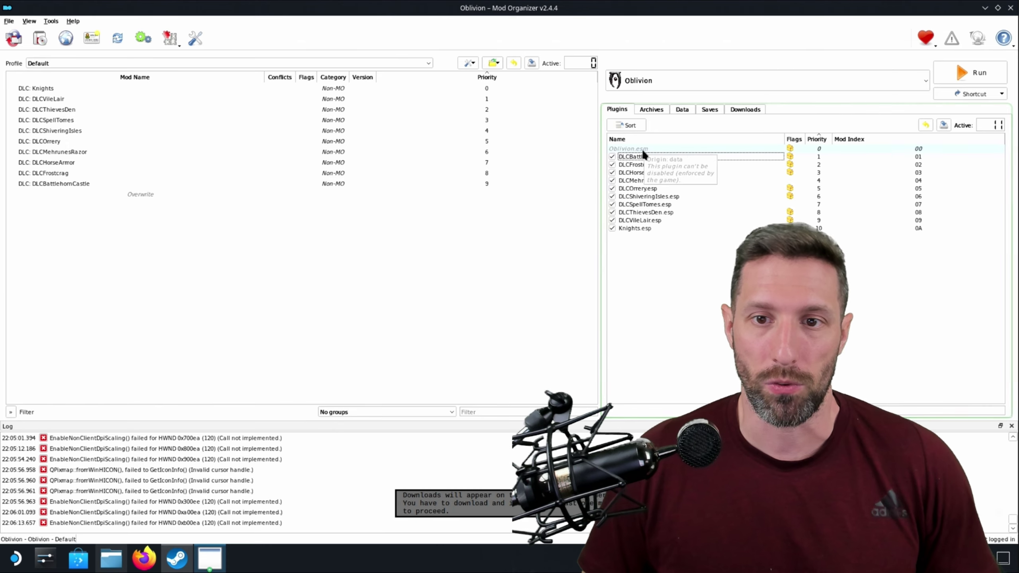
{"action": "mouse_move", "coordinate": [641, 159]}
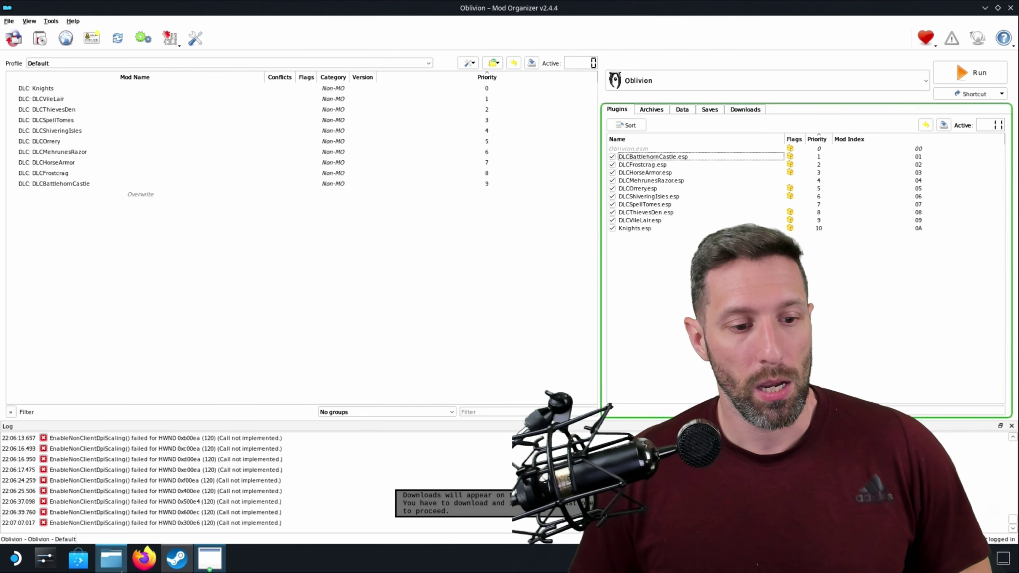
Add Alternative Start V1-66-11495.zip from the Downloads folder to the mod list and quick-install it as Alternative Start.
{"action": "left_click", "coordinate": [110, 558]}
{"action": "left_click", "coordinate": [549, 350]}
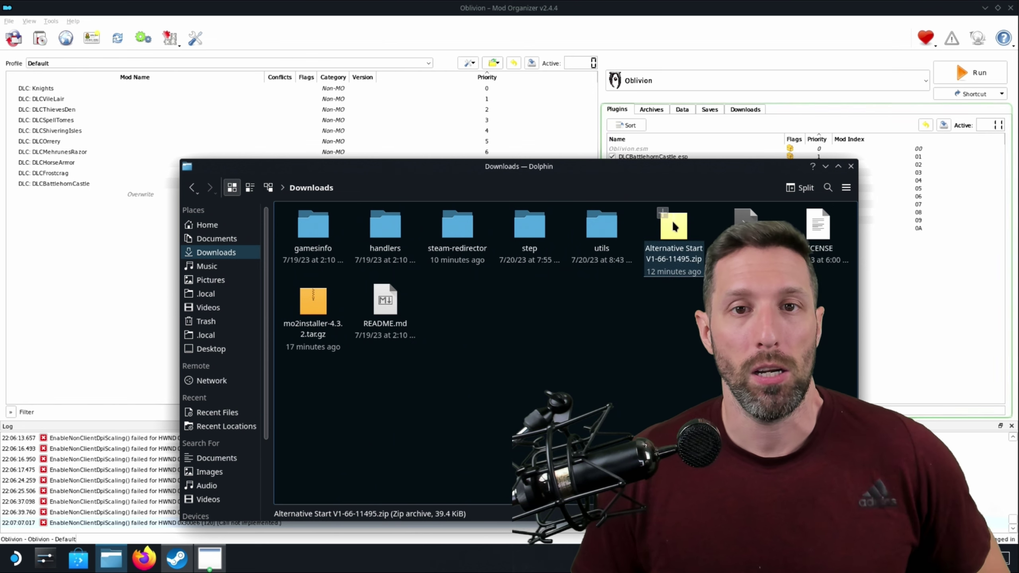
{"action": "left_click_drag", "start_coordinate": [672, 220], "coordinate": [111, 237]}
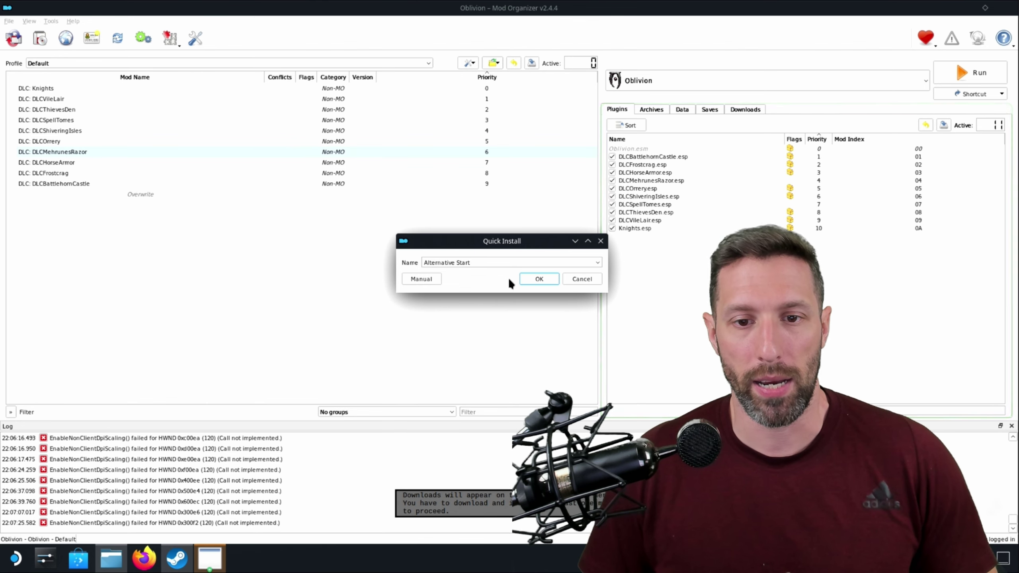
{"action": "left_click", "coordinate": [526, 279]}
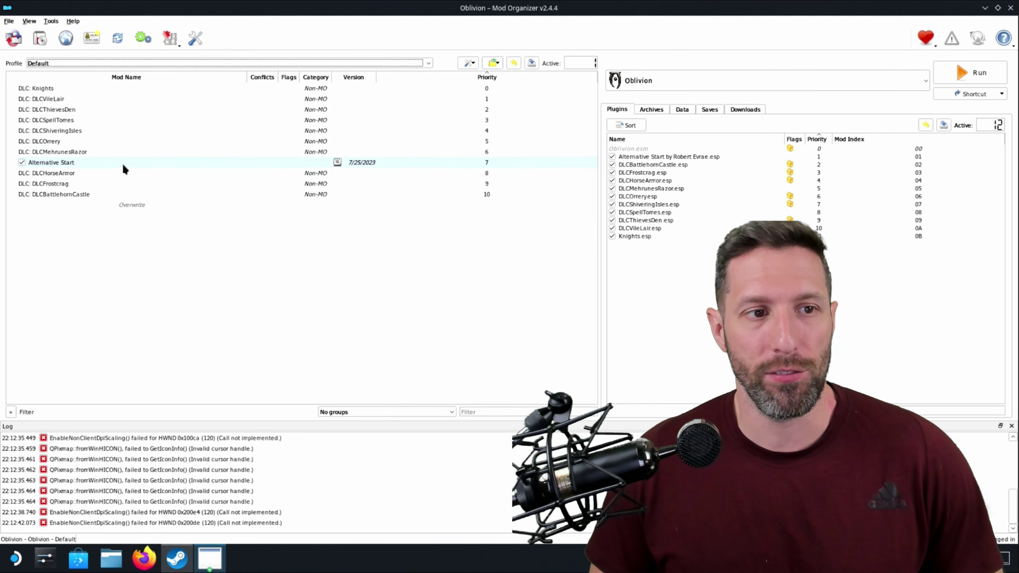
Enable the Alternative Start mod in the mod list.
{"action": "left_click", "coordinate": [52, 162]}
{"action": "right_click", "coordinate": [57, 166]}
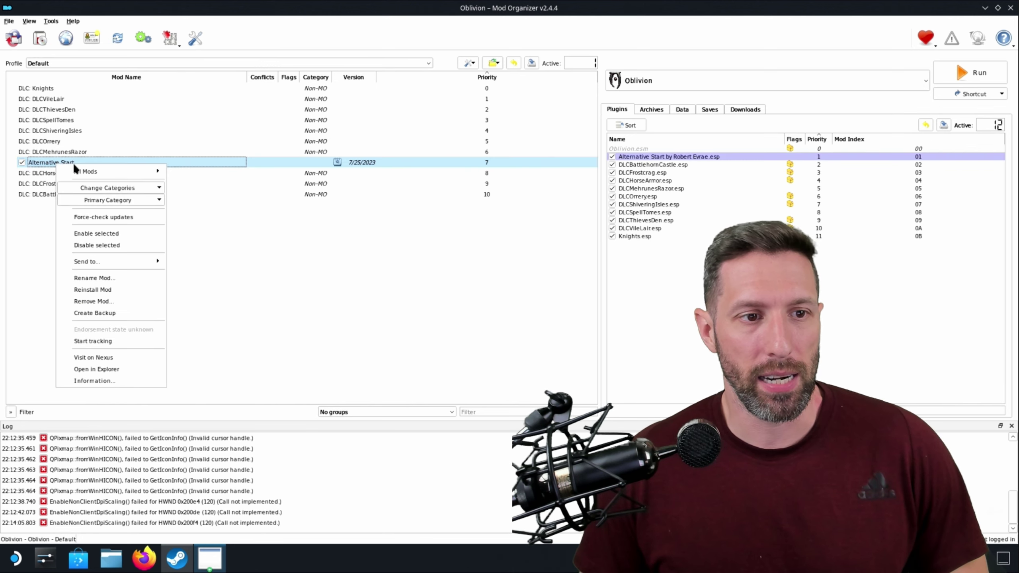
{"action": "left_click", "coordinate": [138, 233]}
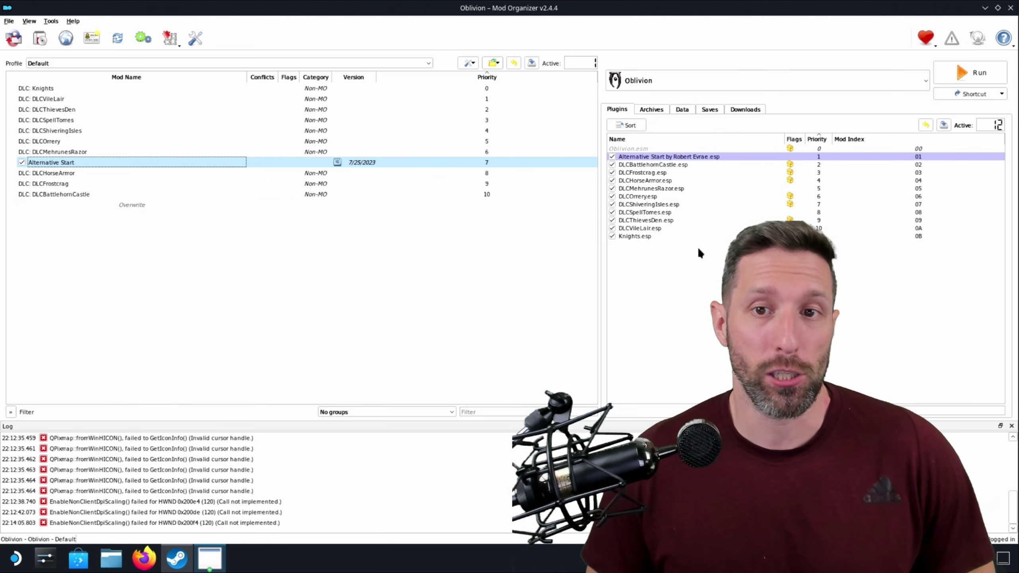
Examine the Alternative Start plugin's details, its place in the load order and its available options.
{"action": "left_click", "coordinate": [690, 277]}
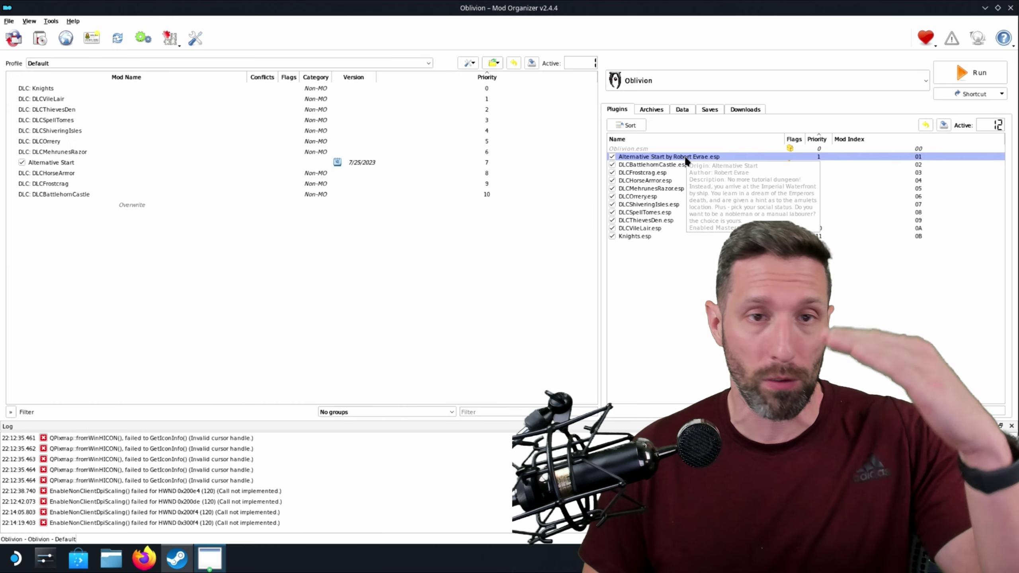
{"action": "left_click", "coordinate": [686, 160]}
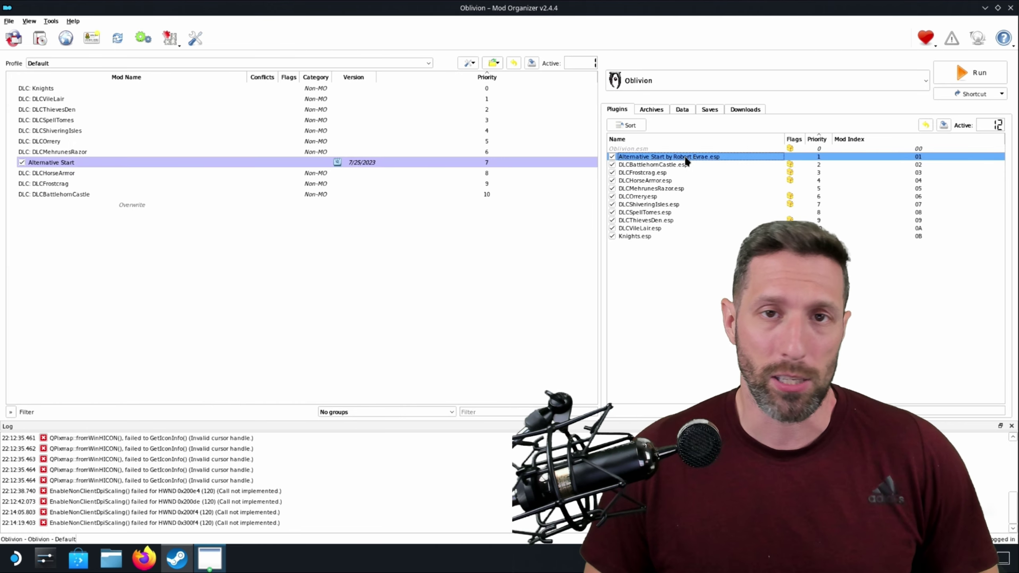
{"action": "mouse_move", "coordinate": [685, 160]}
{"action": "left_mouse_down"}
{"action": "mouse_move", "coordinate": [680, 266]}
{"action": "mouse_move", "coordinate": [678, 164]}
{"action": "left_mouse_up"}
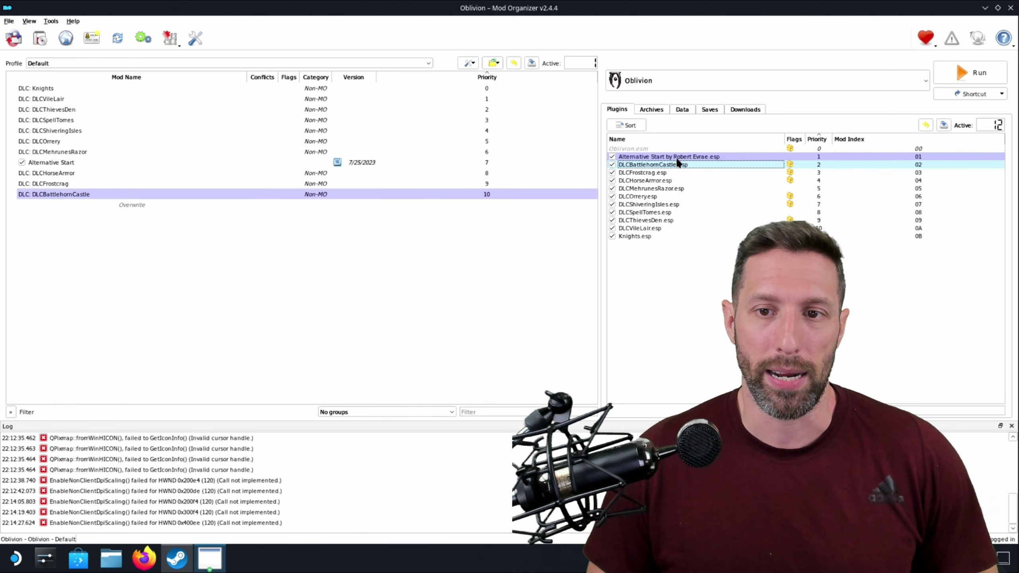
{"action": "right_click", "coordinate": [679, 161]}
{"action": "left_click", "coordinate": [659, 320]}
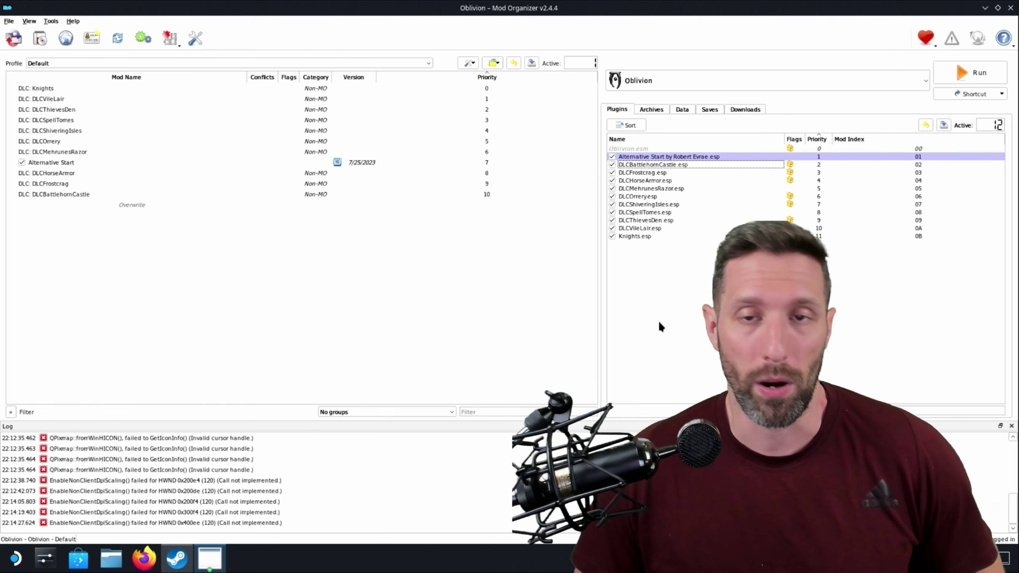
Dismiss the plugin options and run Oblivion with the enabled mods.
{"action": "right_click", "coordinate": [667, 247]}
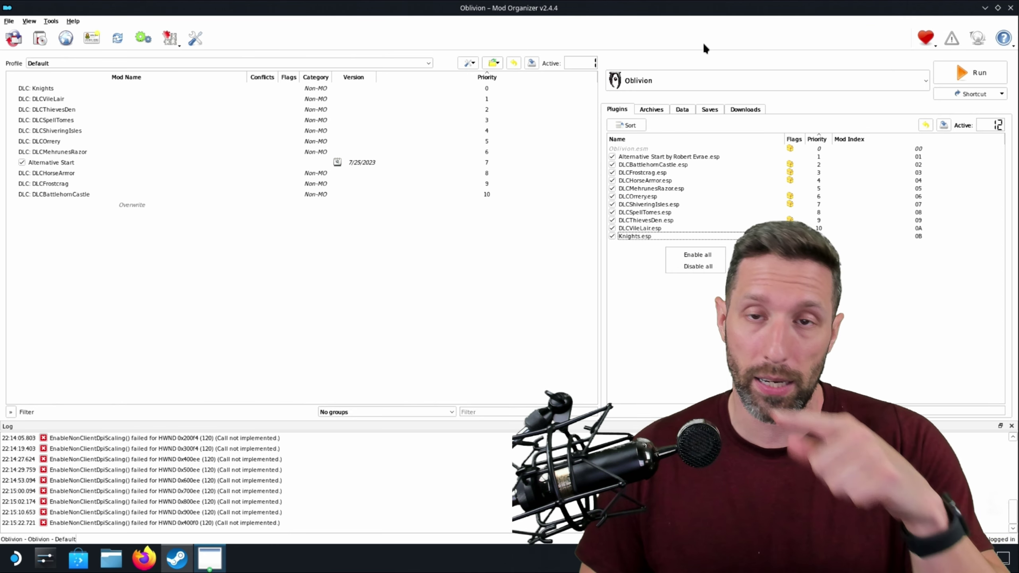
{"action": "left_click", "coordinate": [977, 68]}
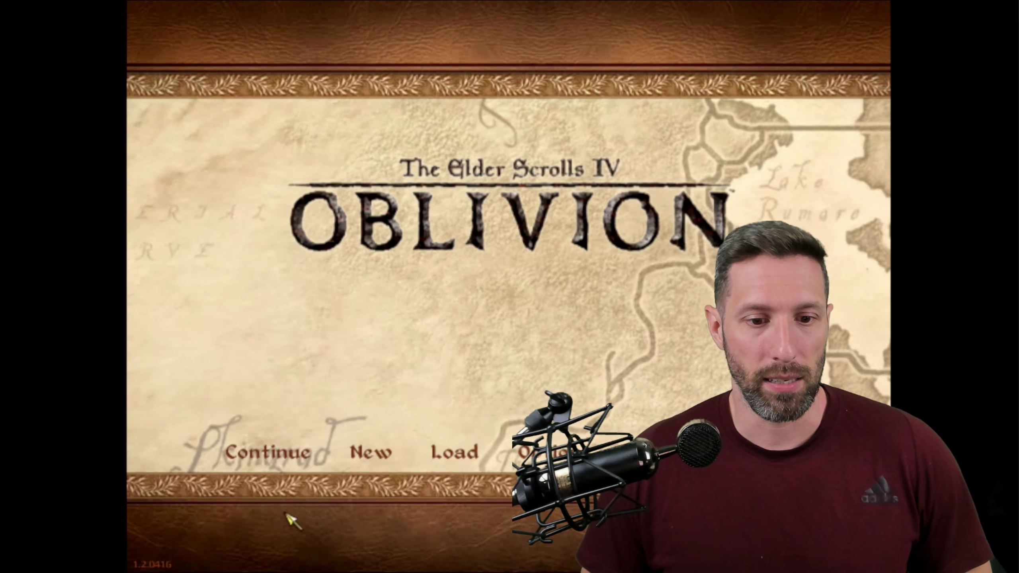
Start a new game and create an Imperial character named zzzz, keeping the default appearance.
{"action": "left_click", "coordinate": [369, 455]}
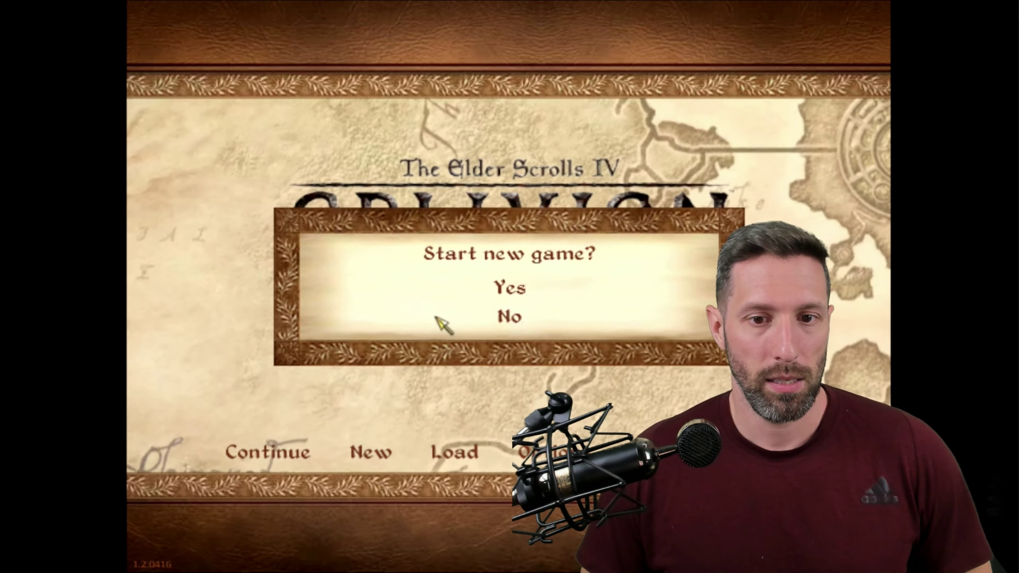
{"action": "left_click", "coordinate": [516, 288]}
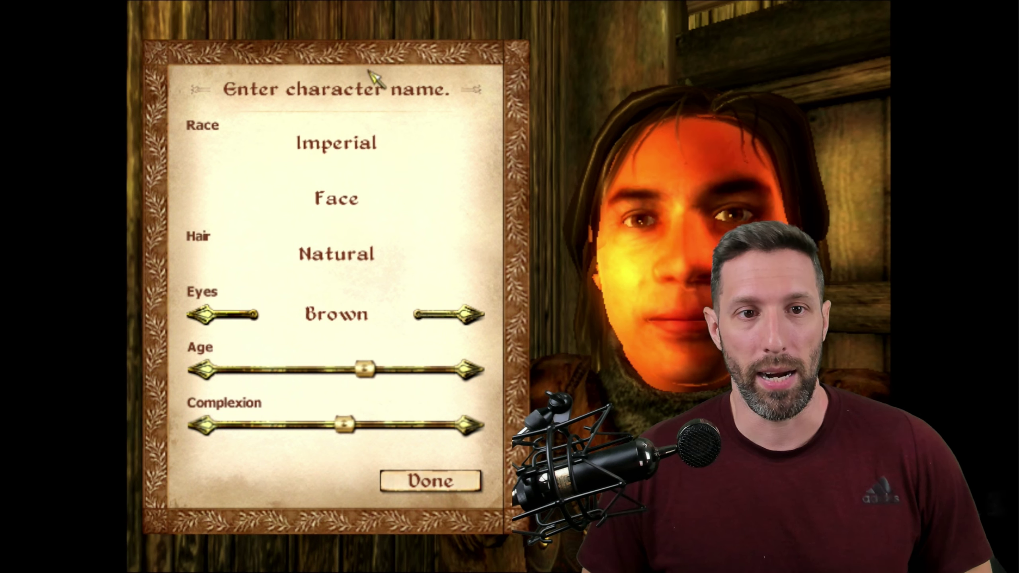
{"action": "left_click", "coordinate": [361, 84]}
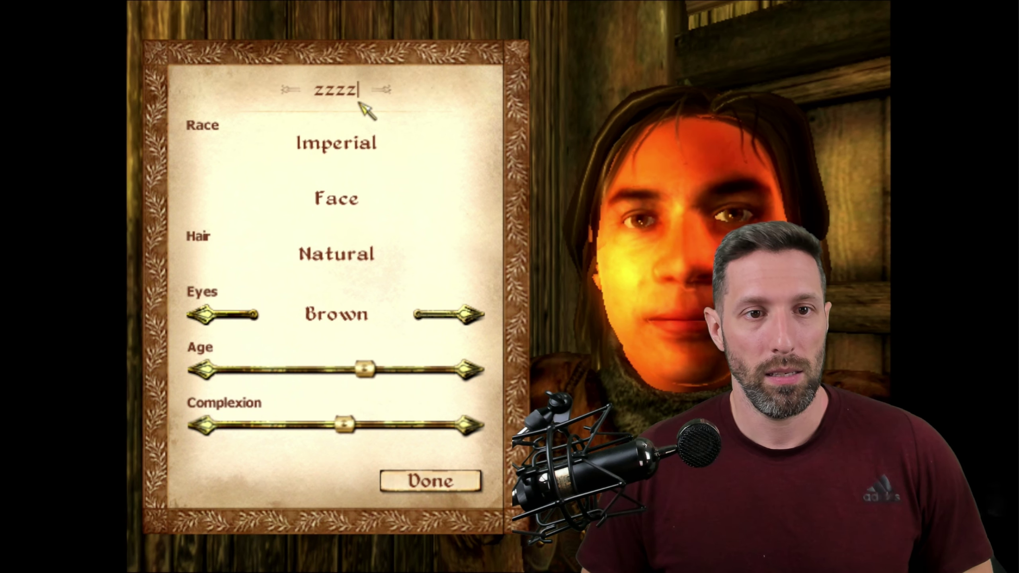
{"action": "left_click", "coordinate": [428, 479]}
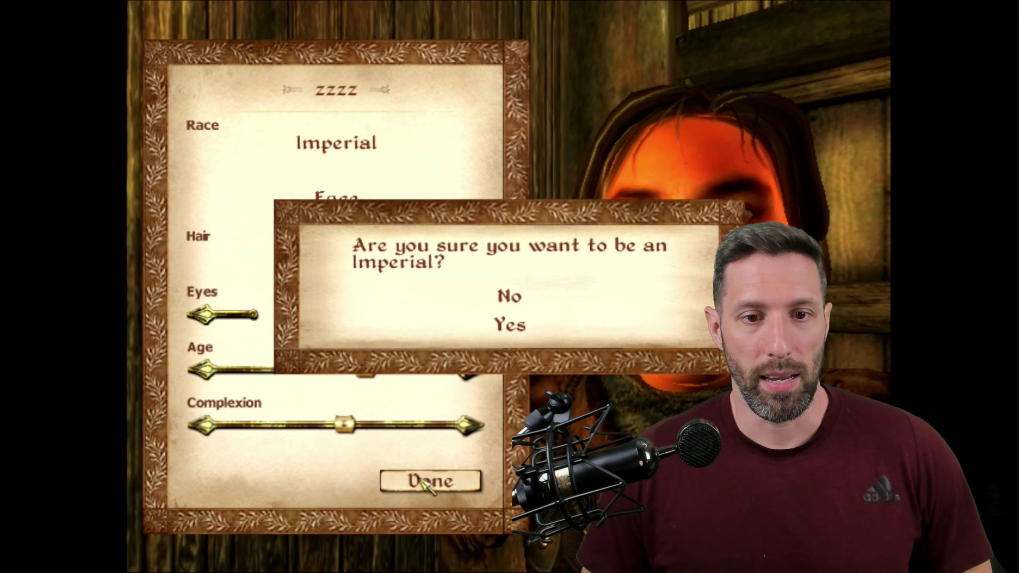
{"action": "left_click", "coordinate": [515, 333]}
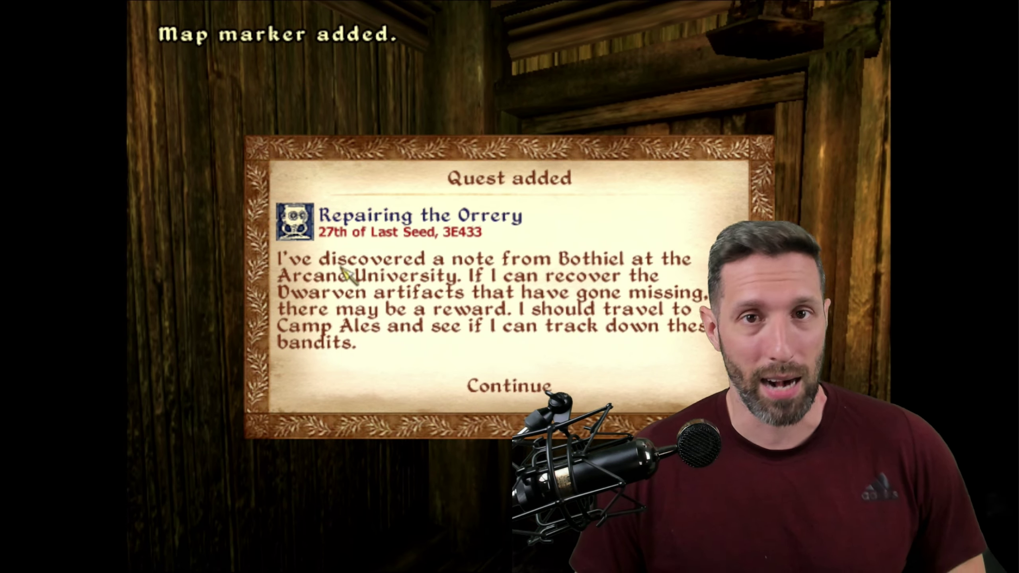
{"action": "left_click", "coordinate": [466, 389]}
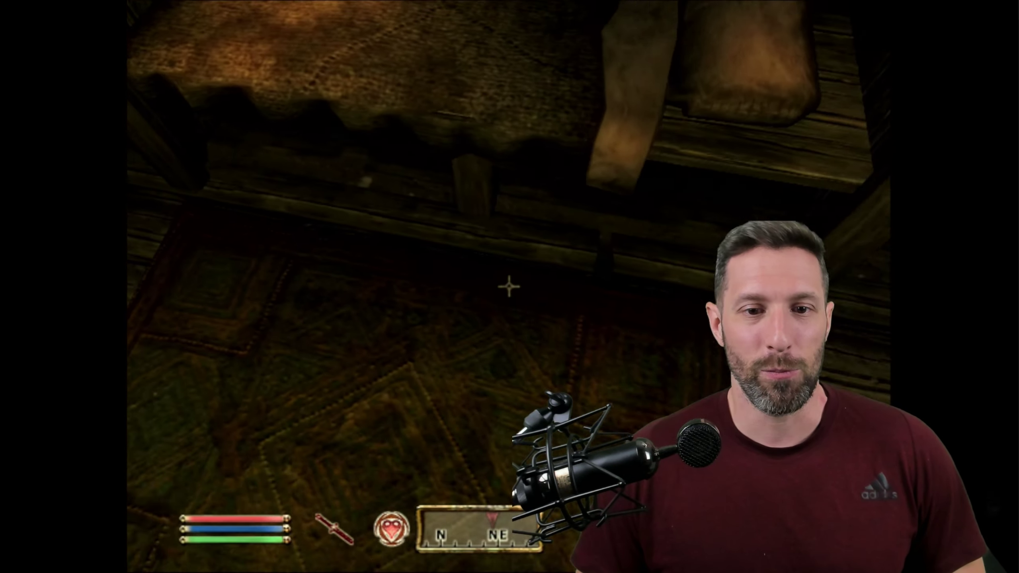
Explore the wooden starting cabin and try to leave through its door to test the alternative start.
{"action": "key", "text": "w"}
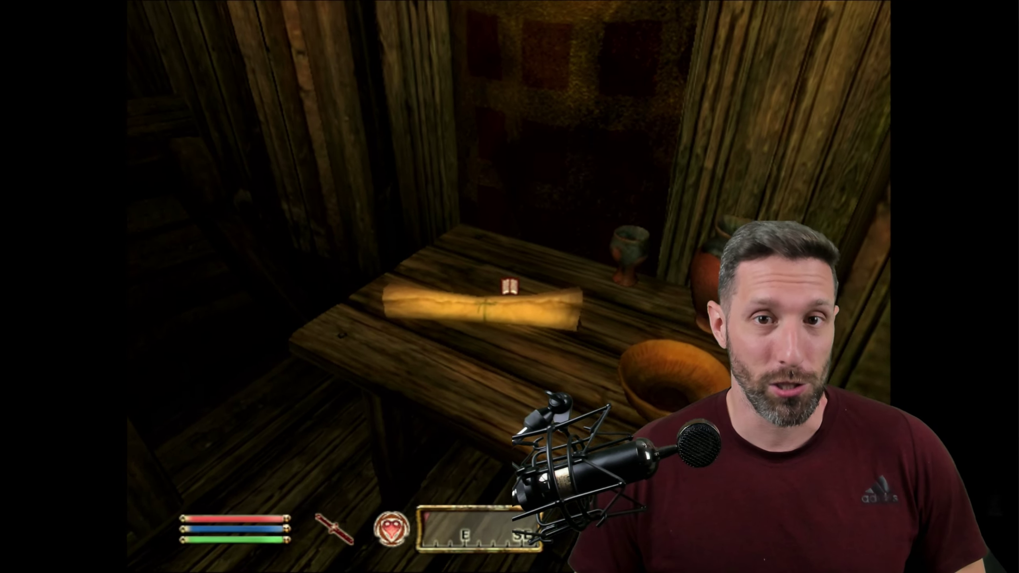
{"action": "key", "text": "w"}
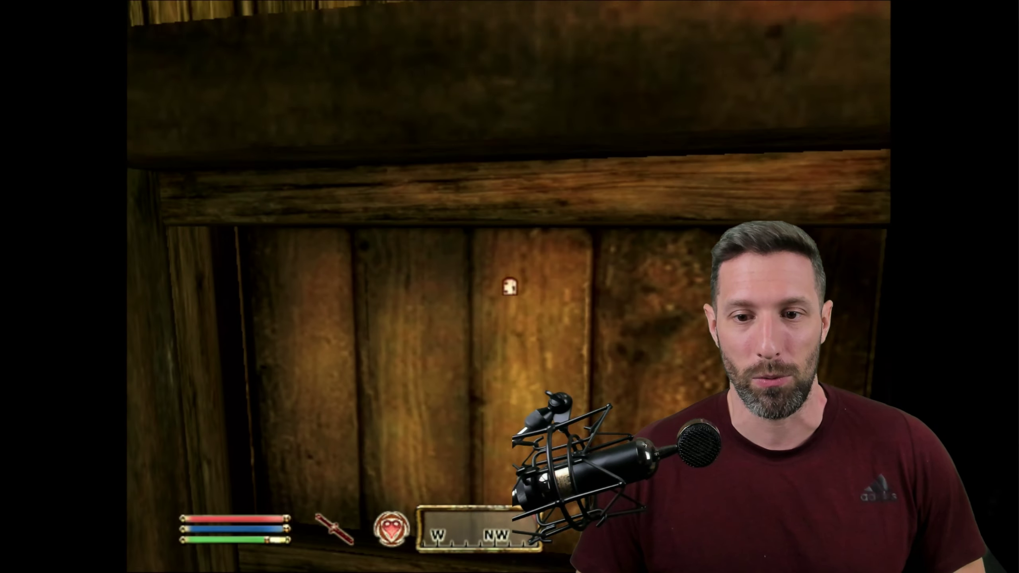
{"action": "key", "text": "Tab"}
{"action": "key", "text": "Tab"}
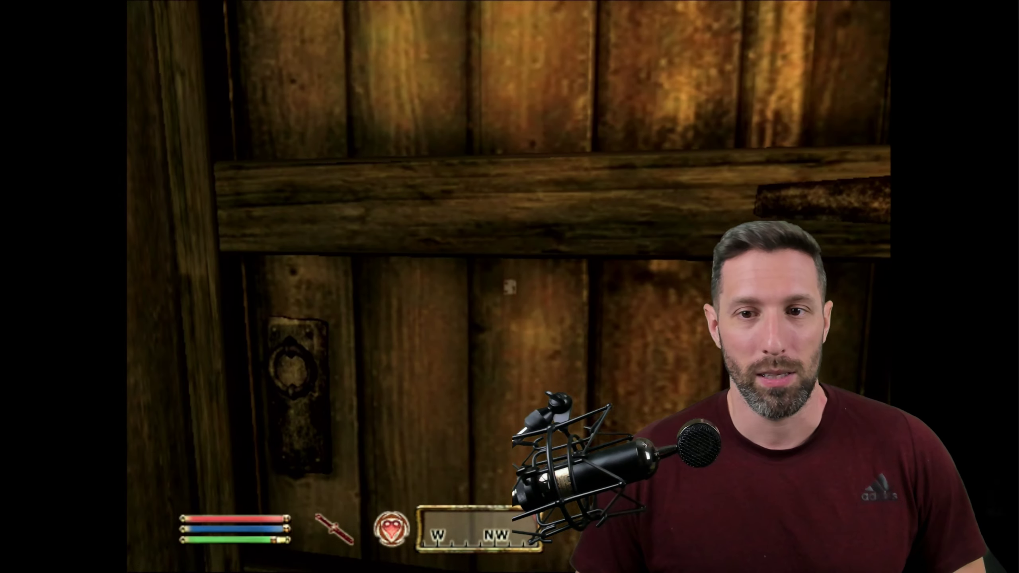
{"action": "key", "text": "space"}
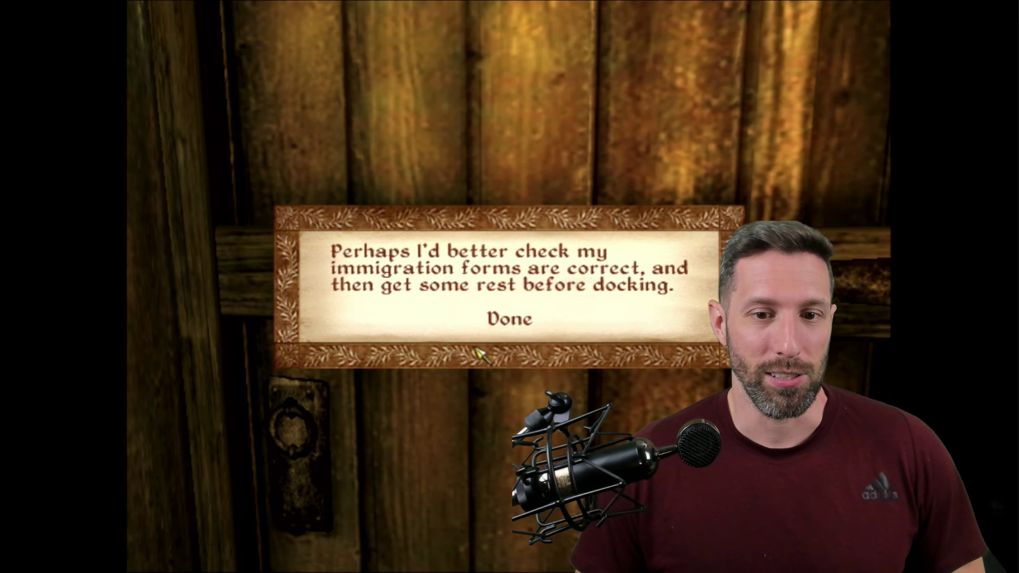
{"action": "left_click", "coordinate": [507, 318]}
{"action": "key", "text": "s"}
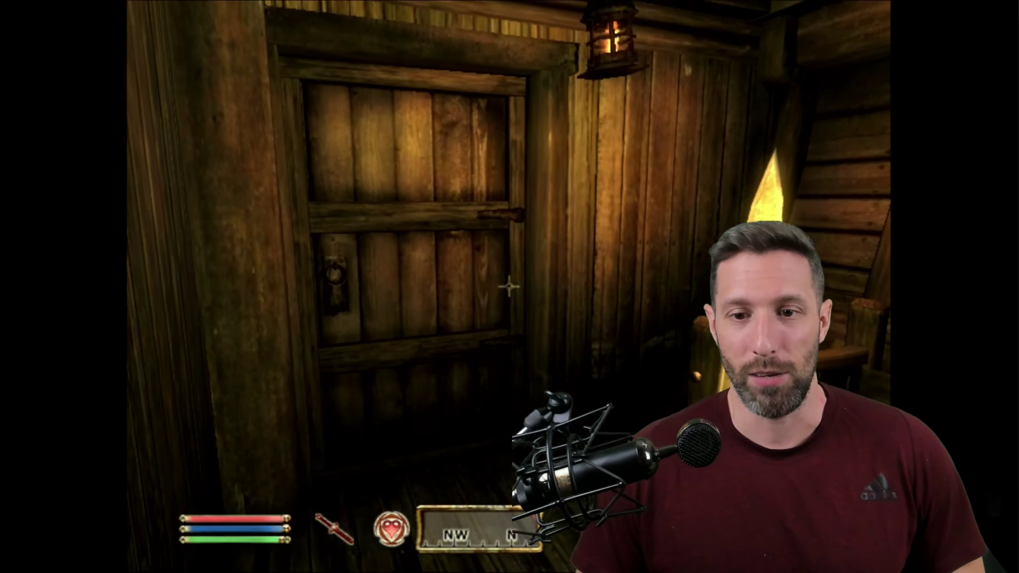
{"action": "mouse_move", "coordinate": [508, 287]}
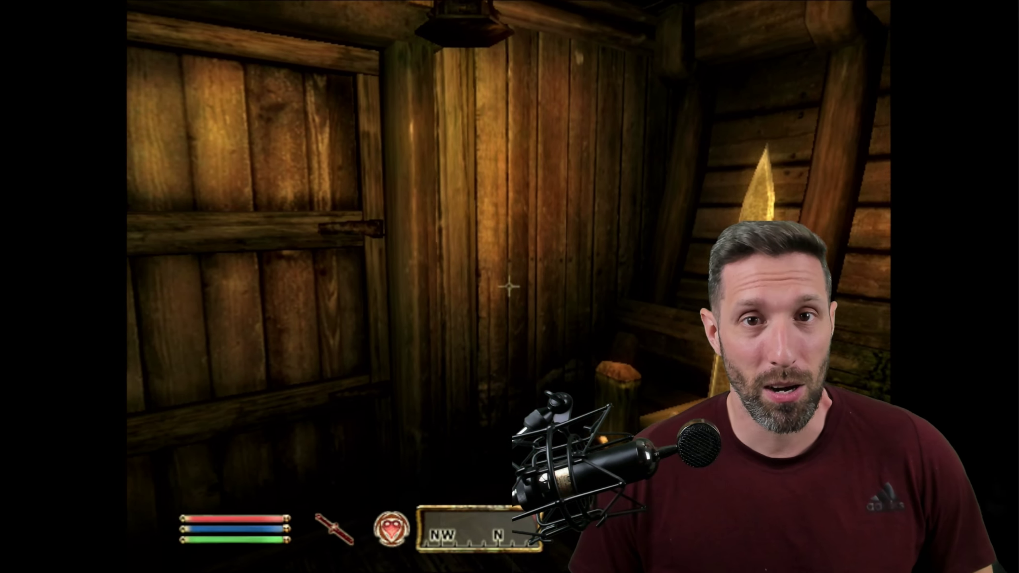